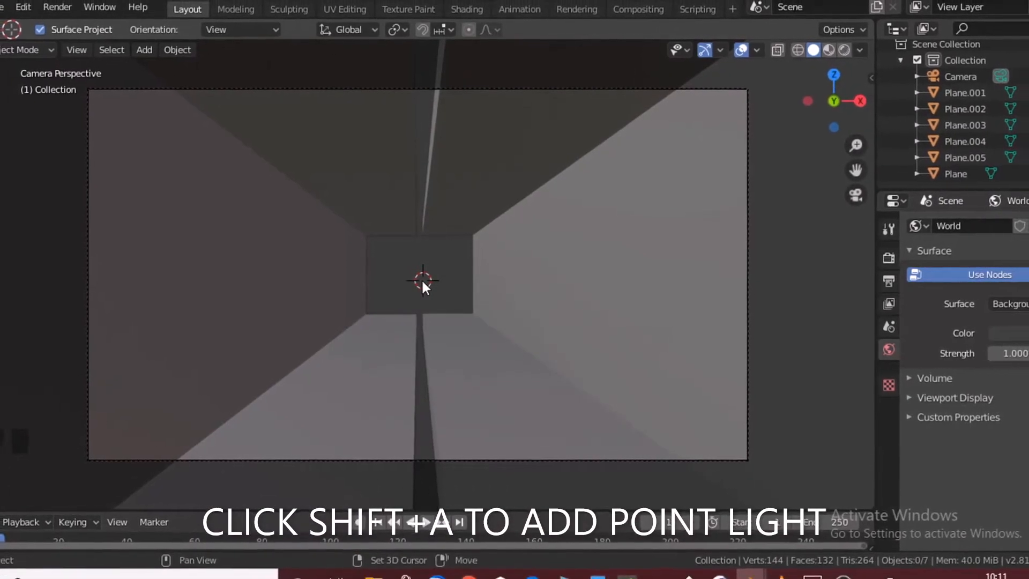
Add a point light at the 3D cursor inside the corridor, with 200 W power and a light cyan colour
{"action": "key", "text": "shift+a"}
{"action": "mouse_move", "coordinate": [423, 282]}
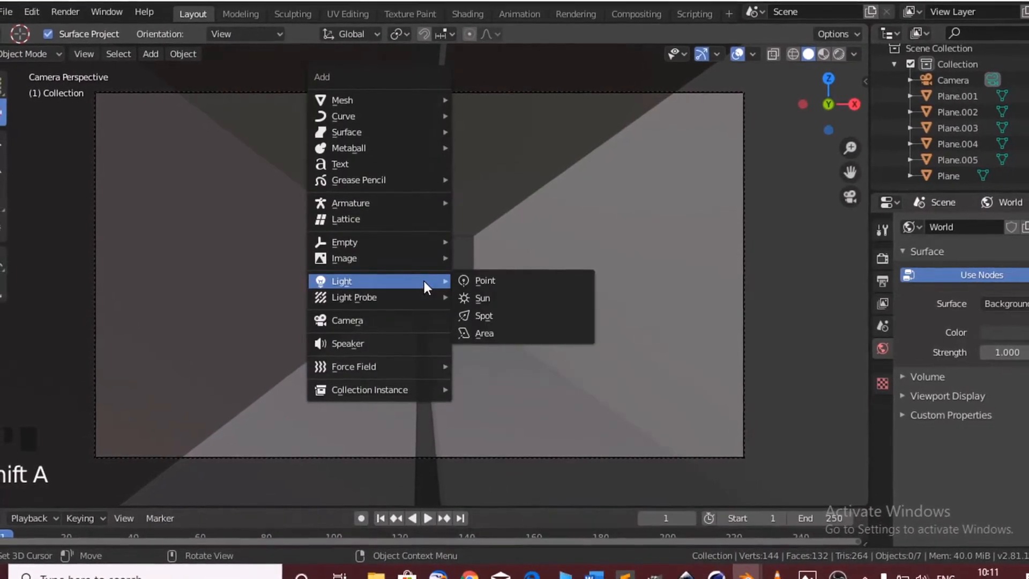
{"action": "left_click", "coordinate": [538, 280]}
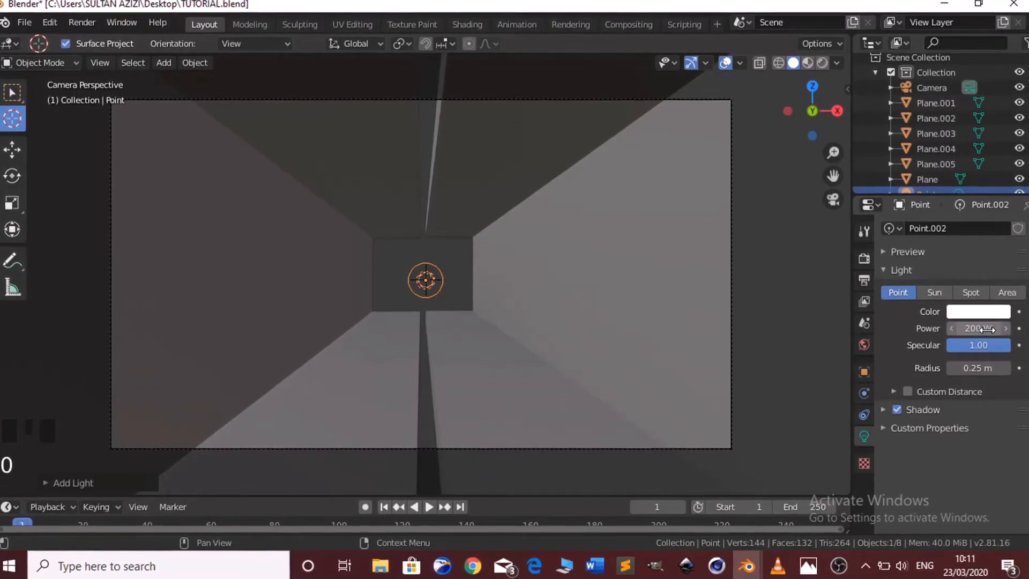
{"action": "left_click", "coordinate": [973, 313]}
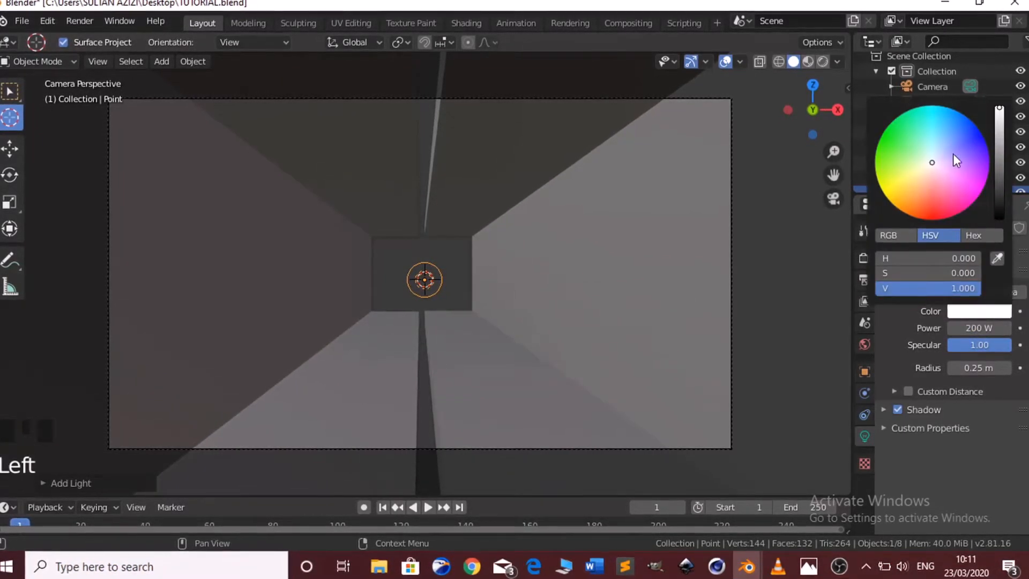
{"action": "left_click", "coordinate": [936, 130]}
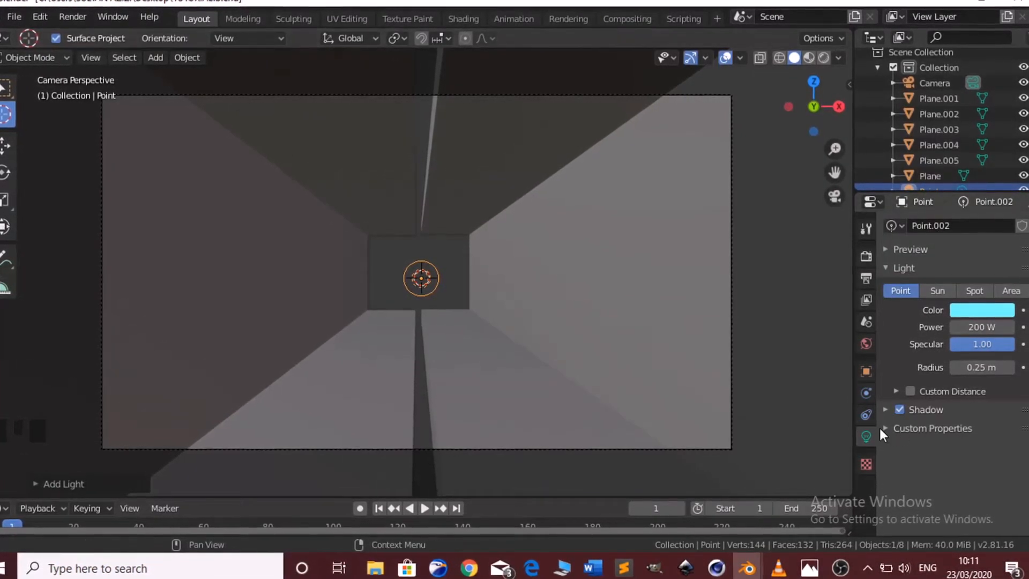
Enable contact shadows in the point light's shadow settings
{"action": "left_click", "coordinate": [886, 409]}
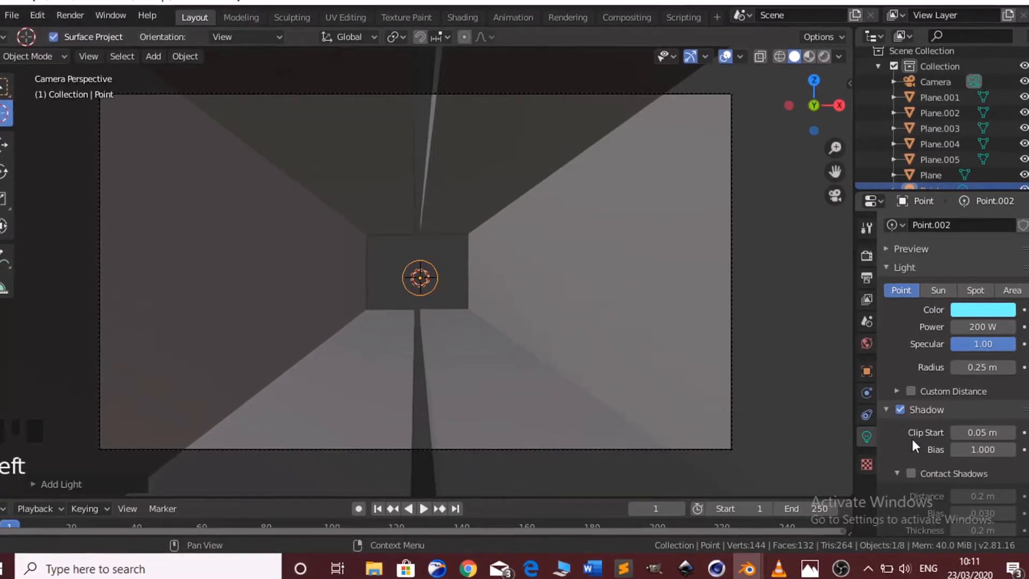
{"action": "left_click", "coordinate": [916, 473]}
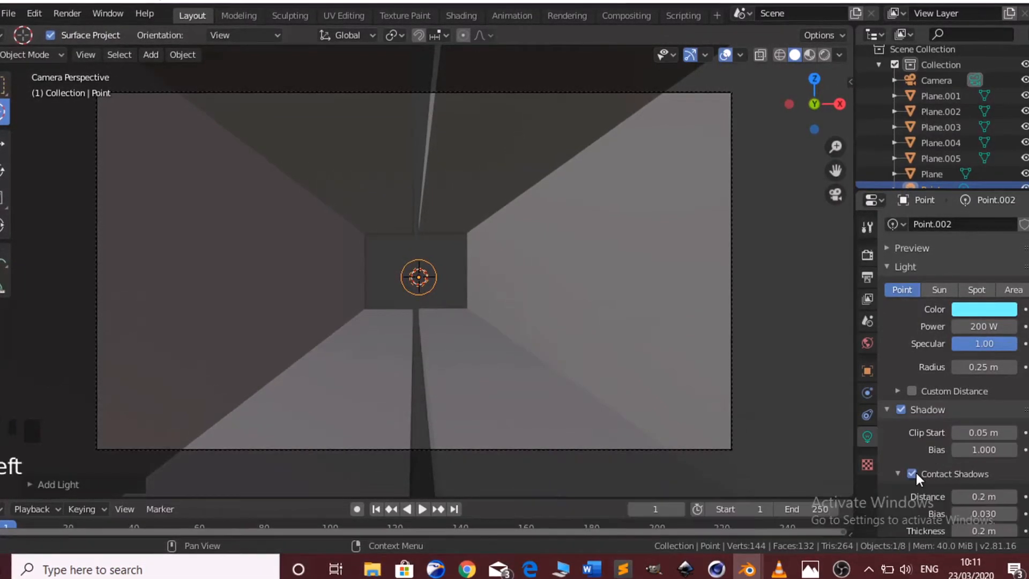
{"action": "left_click", "coordinate": [886, 409]}
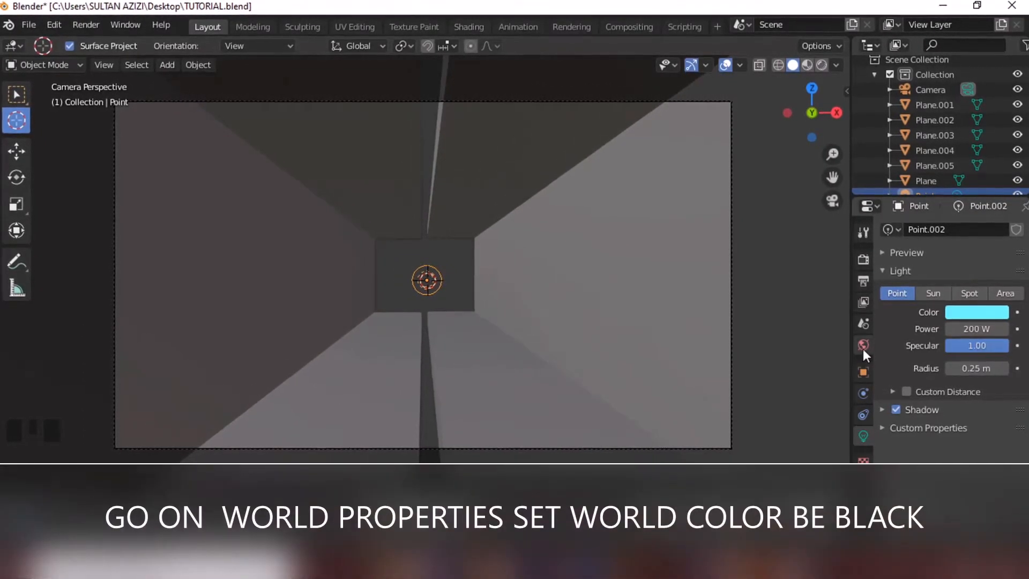
Set the world background colour to black
{"action": "left_click", "coordinate": [863, 346]}
{"action": "left_click", "coordinate": [999, 325]}
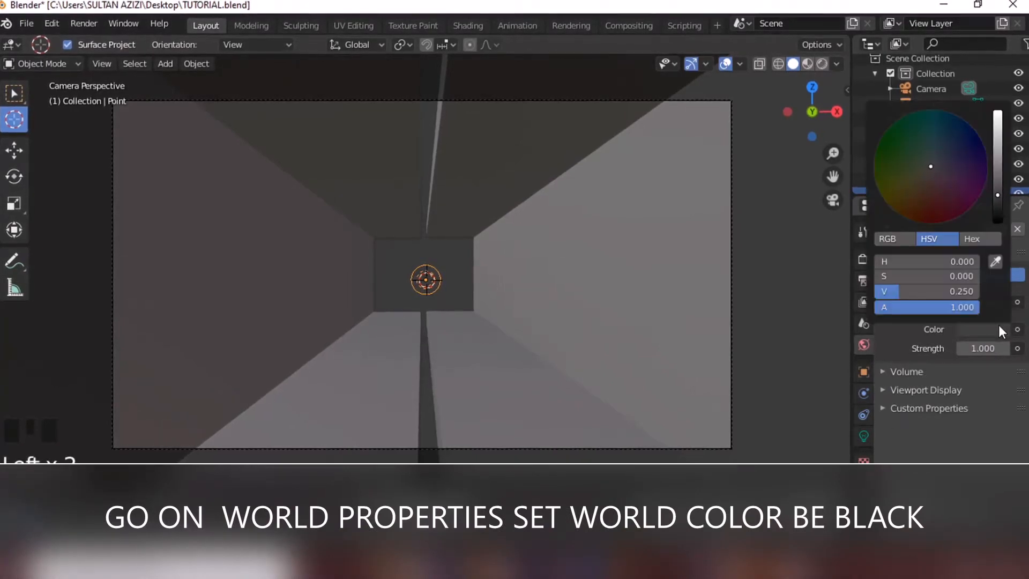
{"action": "left_click_drag", "start_coordinate": [1000, 192], "coordinate": [999, 219]}
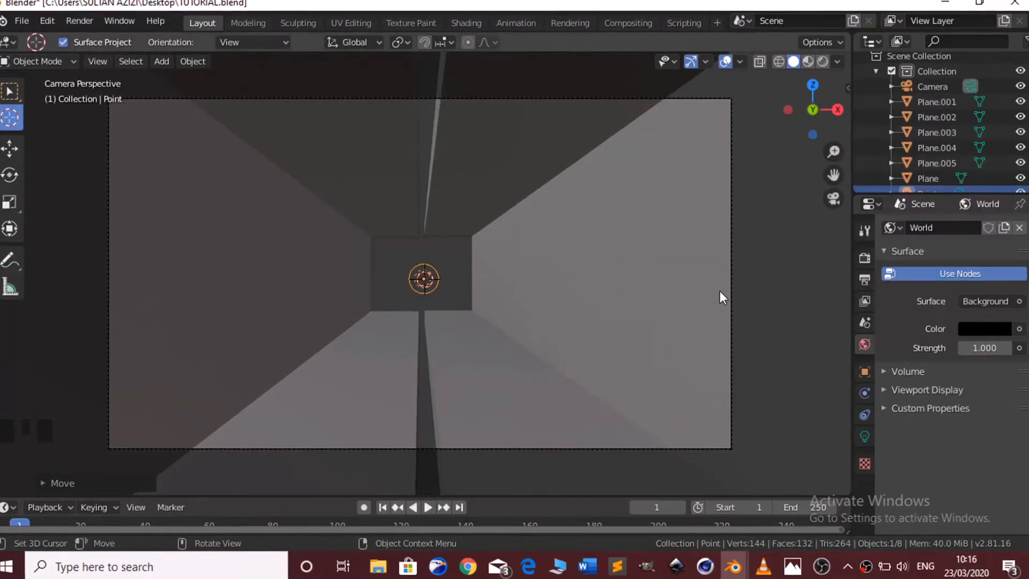
Preview the lit corridor in rendered shading, and return the viewport to solid shading
{"action": "key", "text": "z"}
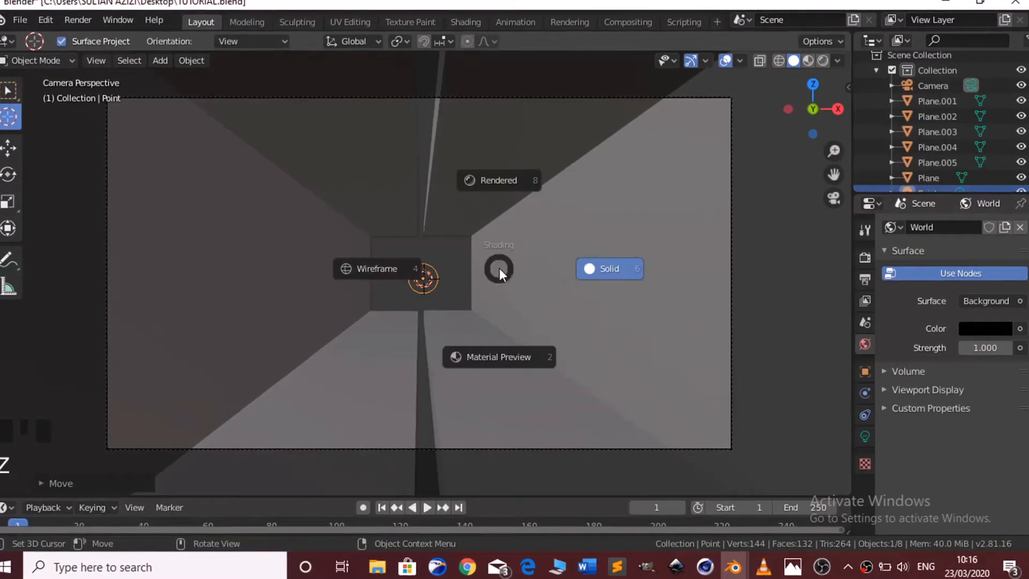
{"action": "left_click", "coordinate": [493, 175]}
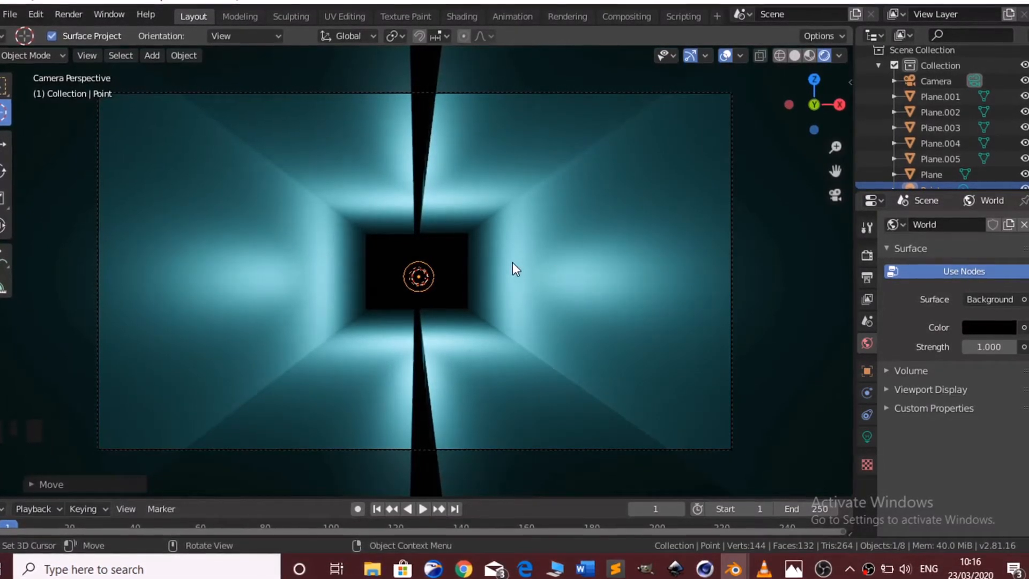
{"action": "key", "text": "z"}
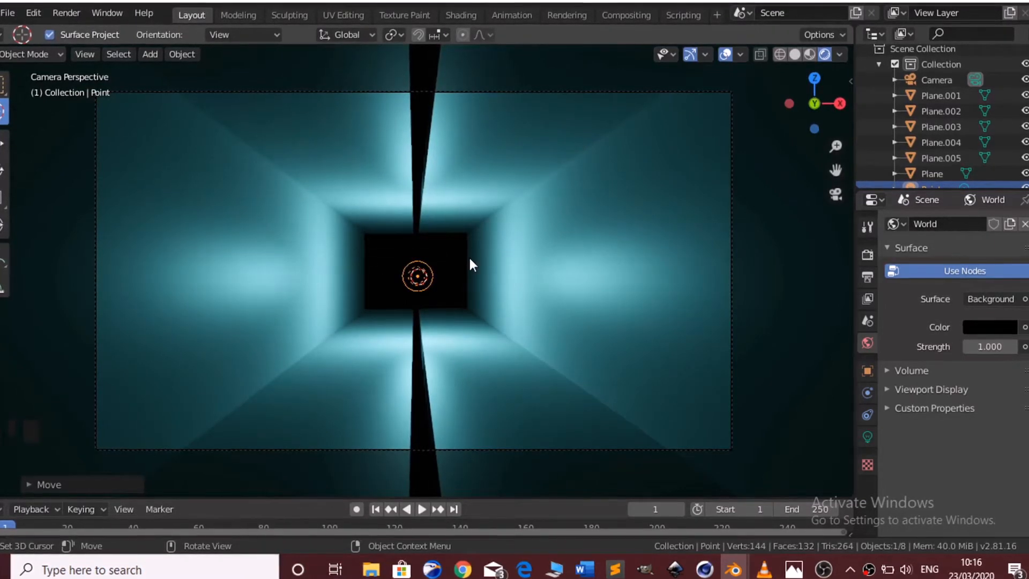
{"action": "key", "text": "z"}
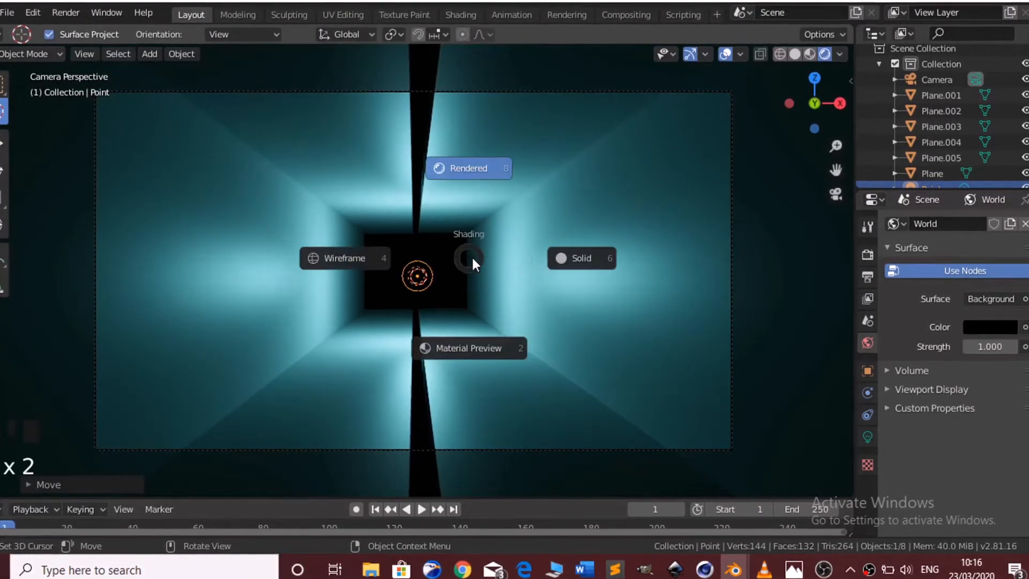
{"action": "left_click", "coordinate": [579, 263]}
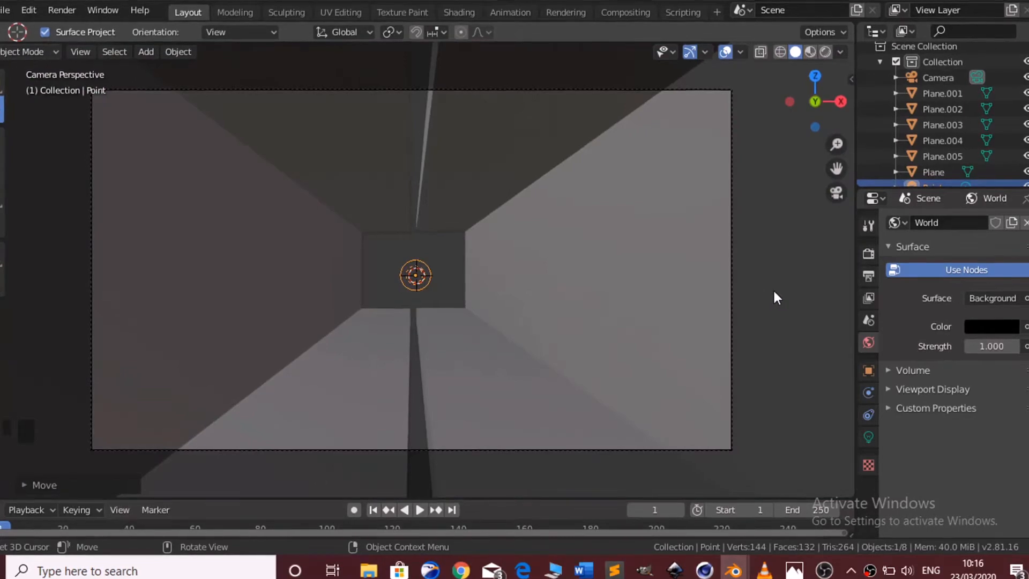
Insert a keyframe on the point light's colour and open a Graph Editor beside the 3D viewport
{"action": "left_click", "coordinate": [868, 433]}
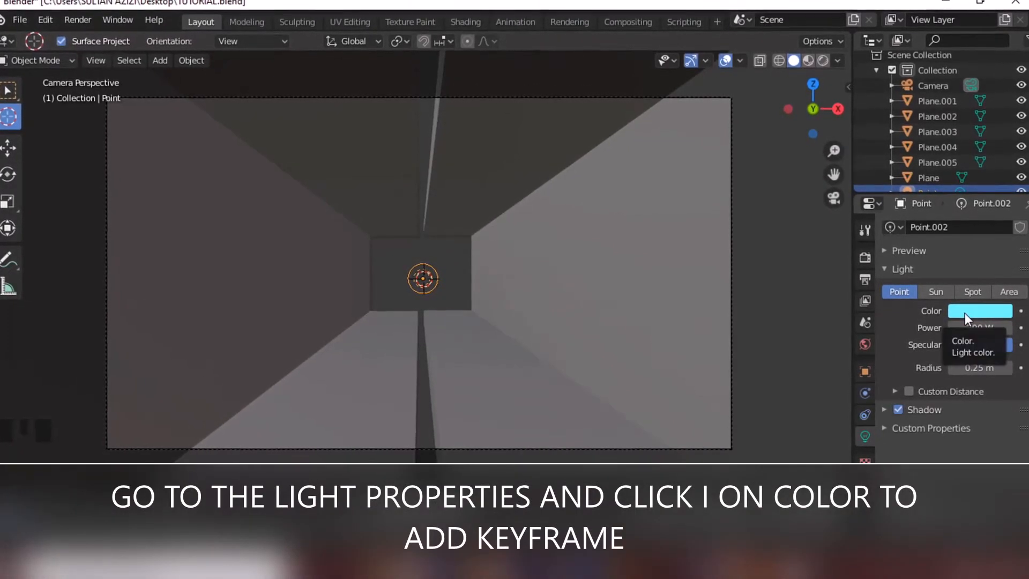
{"action": "key", "text": "i"}
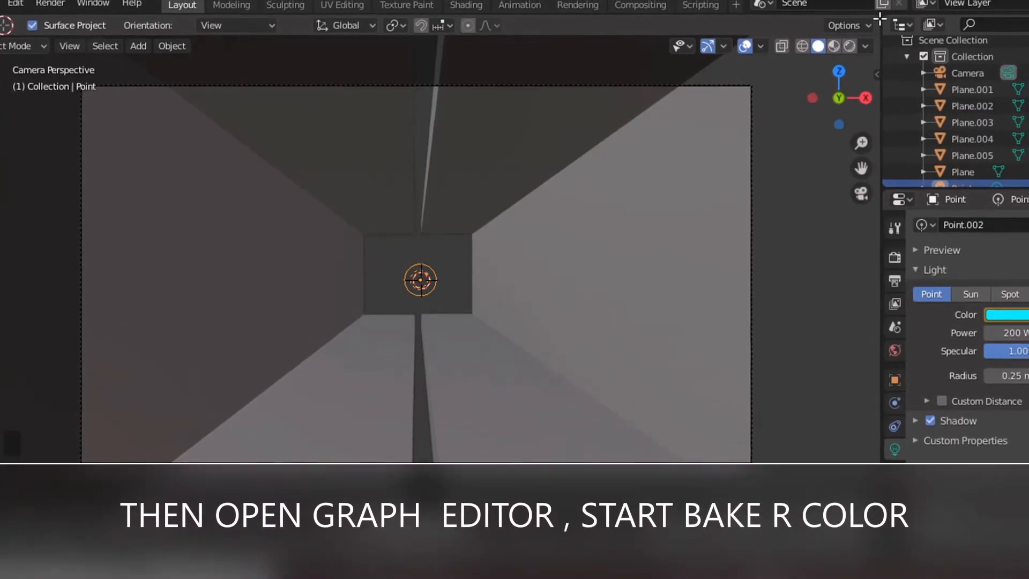
{"action": "left_click_drag", "start_coordinate": [882, 16], "coordinate": [552, 43]}
{"action": "left_click", "coordinate": [568, 35]}
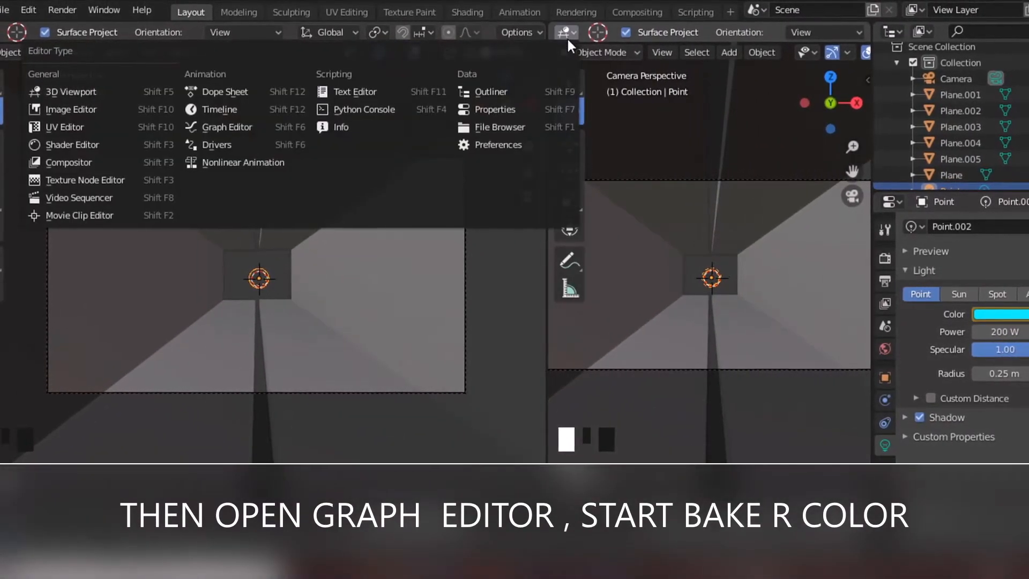
{"action": "left_click", "coordinate": [258, 128]}
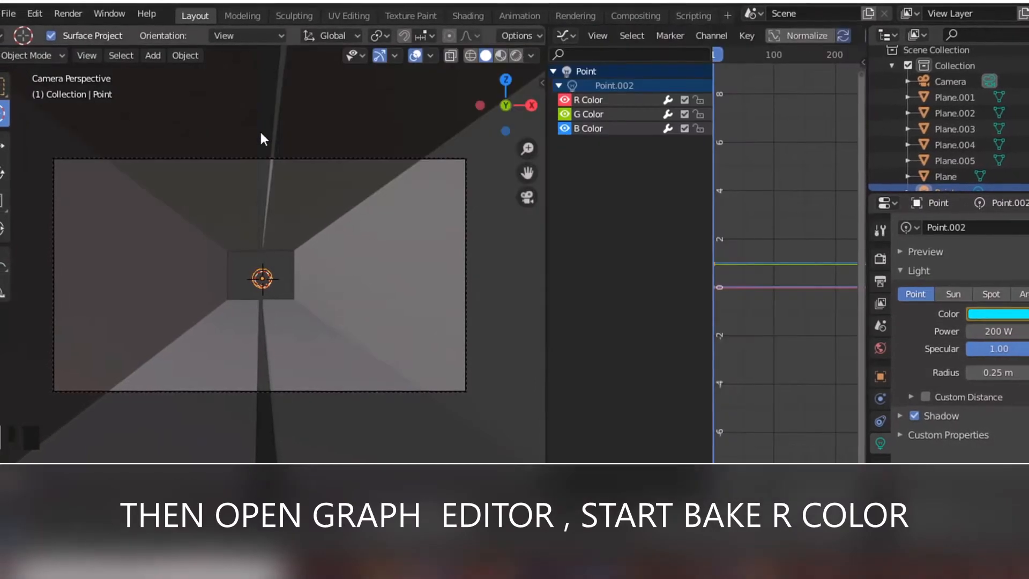
Start baking sound to the light's R Color curve, choosing Catch Vibes - Kiri T.mp3 as the source
{"action": "left_click", "coordinate": [582, 103]}
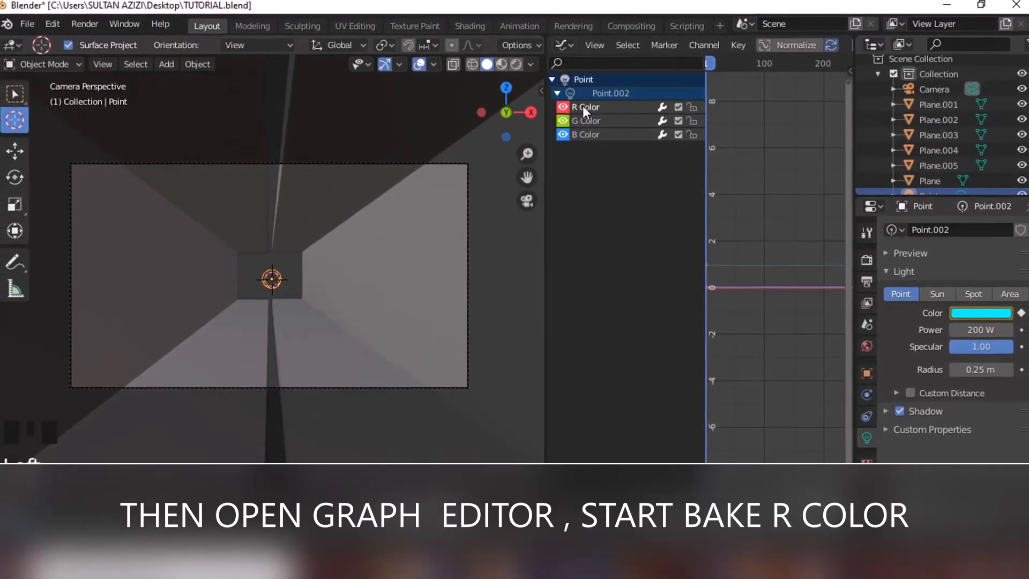
{"action": "left_click", "coordinate": [705, 44]}
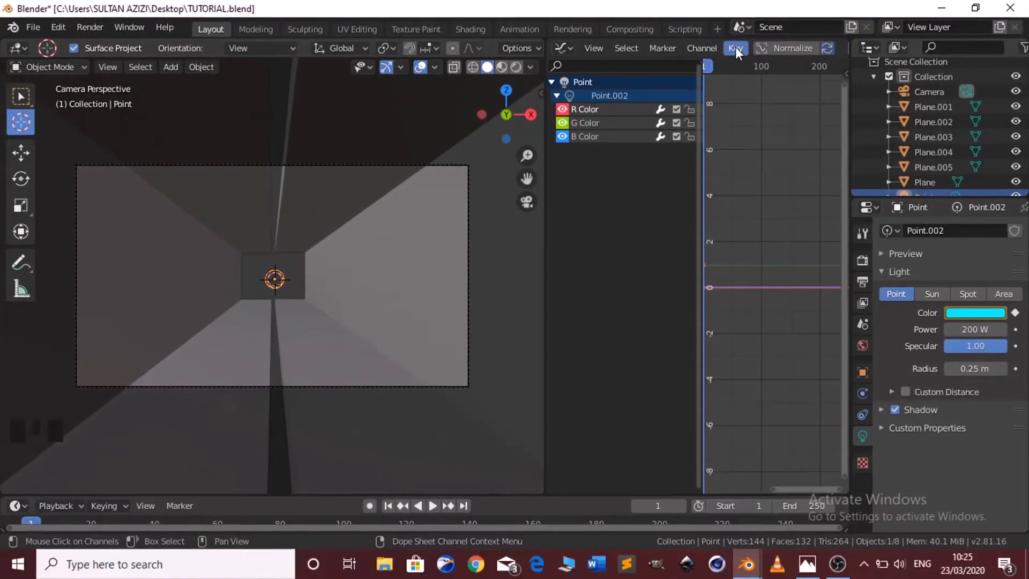
{"action": "left_click", "coordinate": [737, 46]}
{"action": "left_click", "coordinate": [782, 148]}
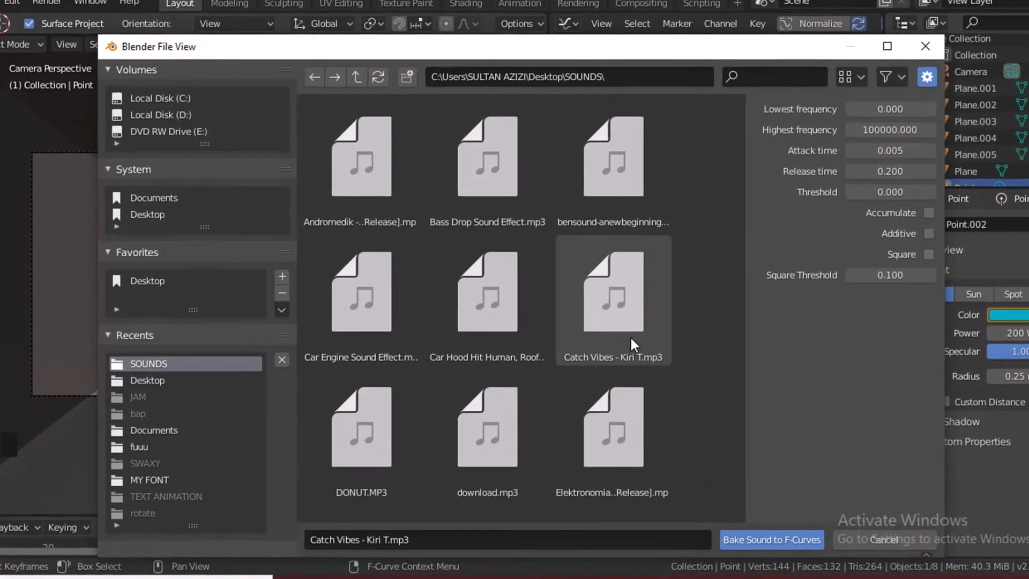
{"action": "left_click", "coordinate": [617, 328]}
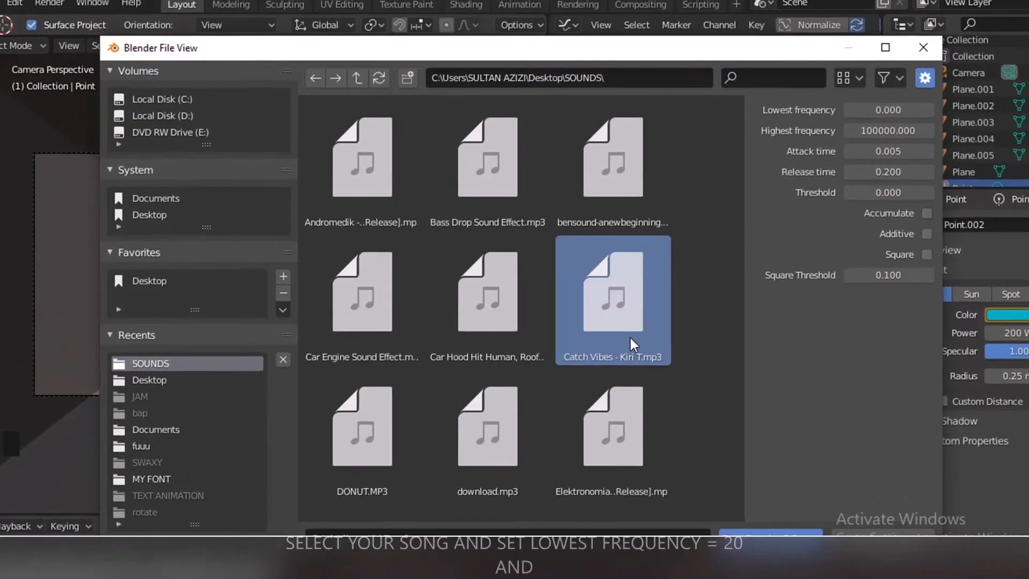
Set the lowest frequency to 20 and the highest to 100, and bake the sound to the R Color curve
{"action": "left_click", "coordinate": [901, 110]}
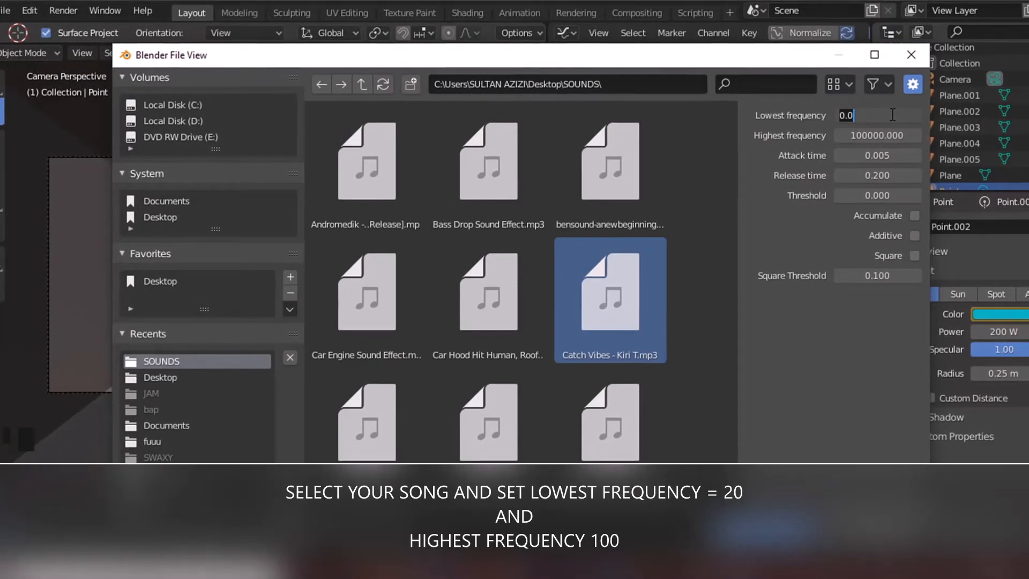
{"action": "type", "text": "20"}
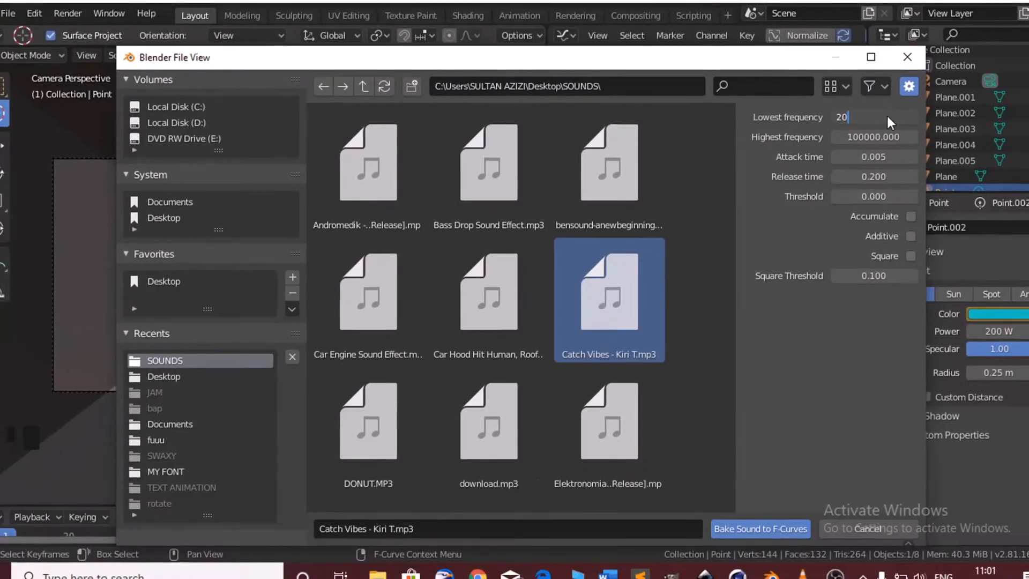
{"action": "key", "text": "Return"}
{"action": "left_click", "coordinate": [881, 140]}
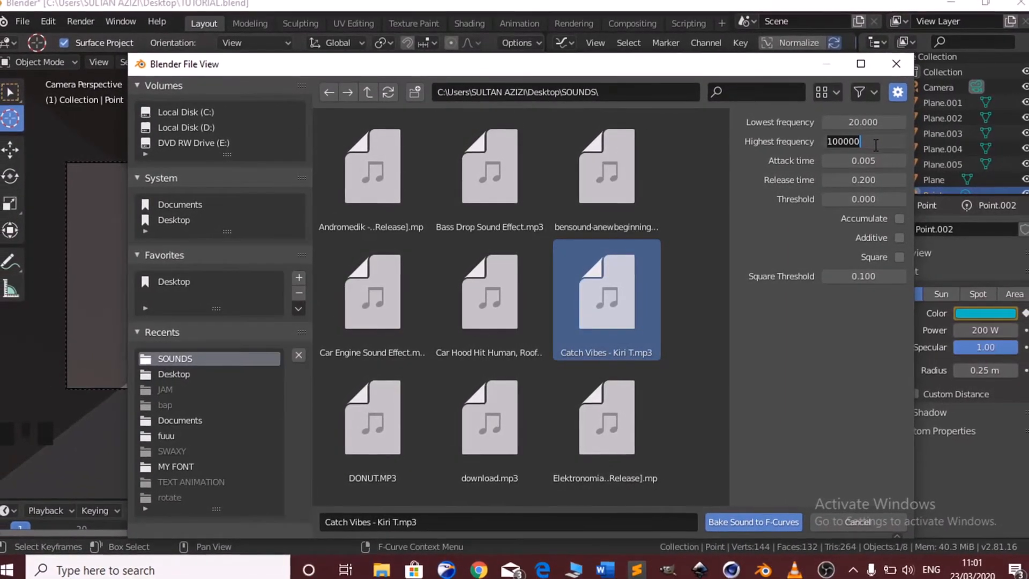
{"action": "key", "text": "BackSpace"}
{"action": "key", "text": "BackSpace"}
{"action": "key", "text": "BackSpace"}
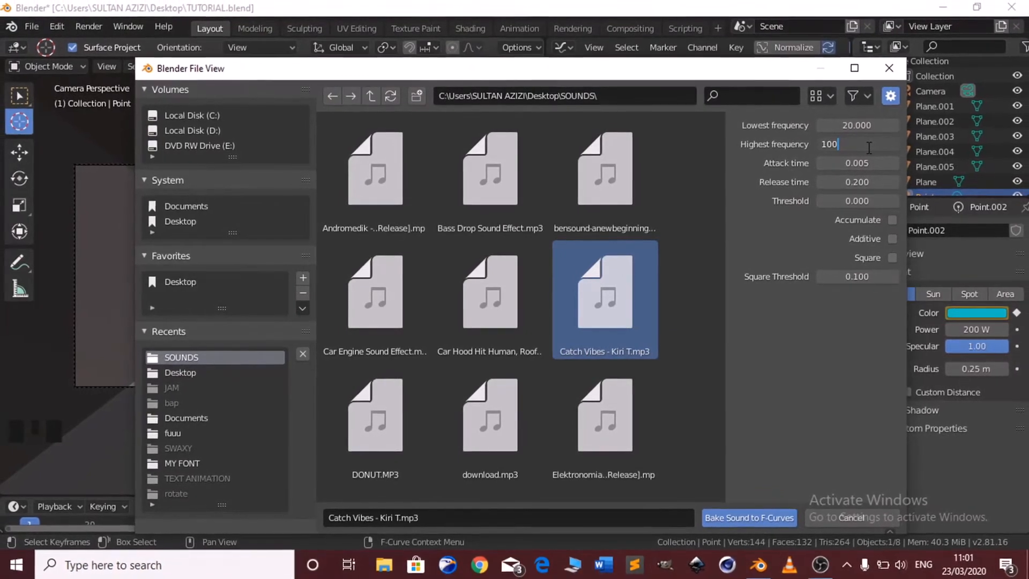
{"action": "key", "text": "Return"}
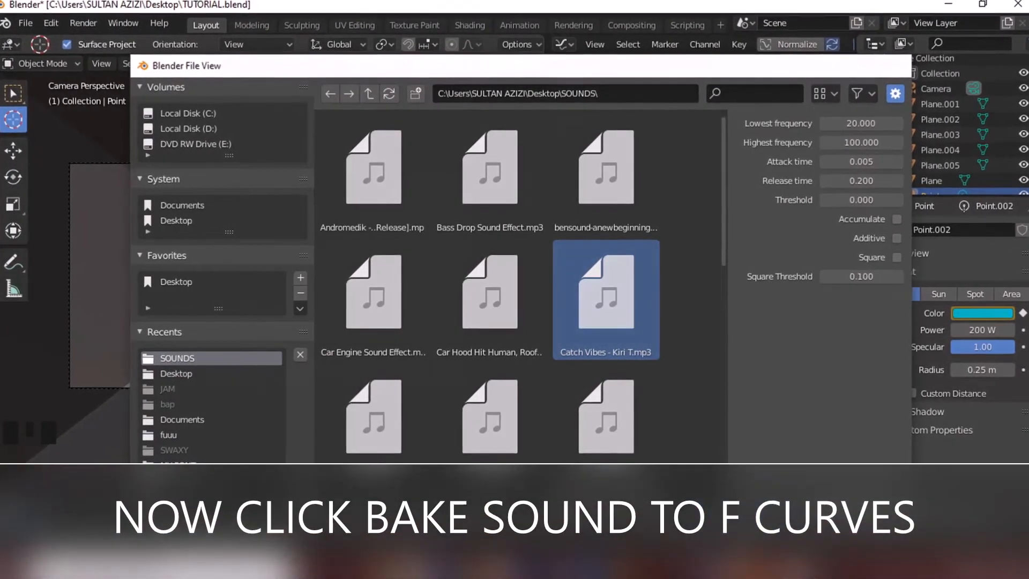
{"action": "left_click", "coordinate": [751, 519]}
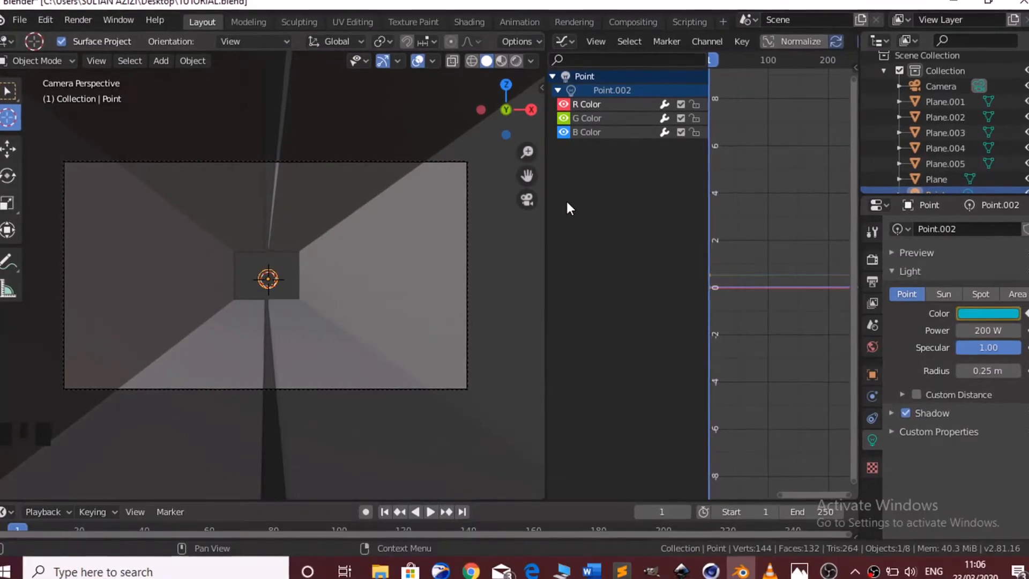
Start baking sound to the light's G Color curve, choosing Catch Vibes - Kiri T.mp3 as the source
{"action": "left_click", "coordinate": [591, 116]}
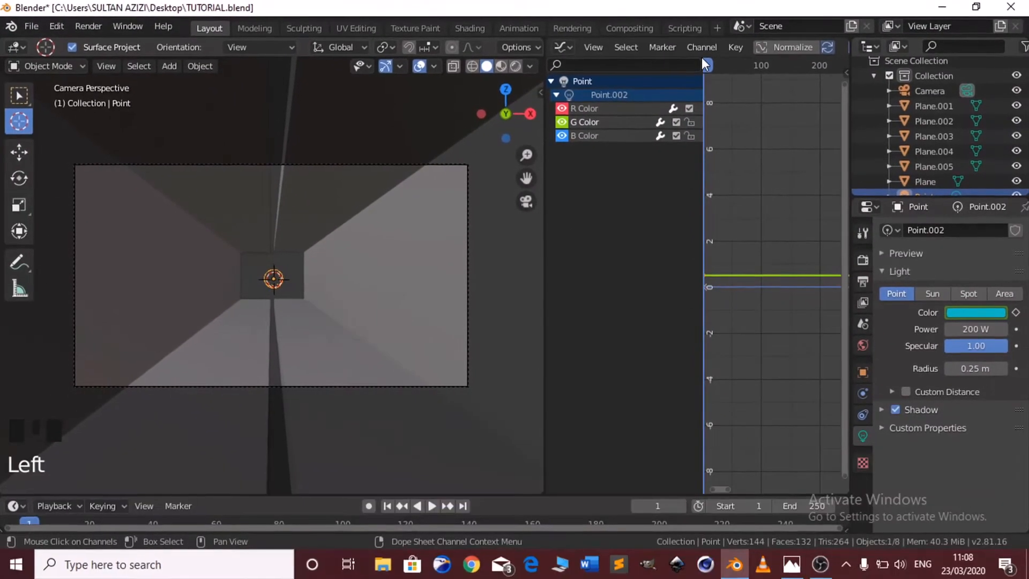
{"action": "left_click", "coordinate": [736, 47]}
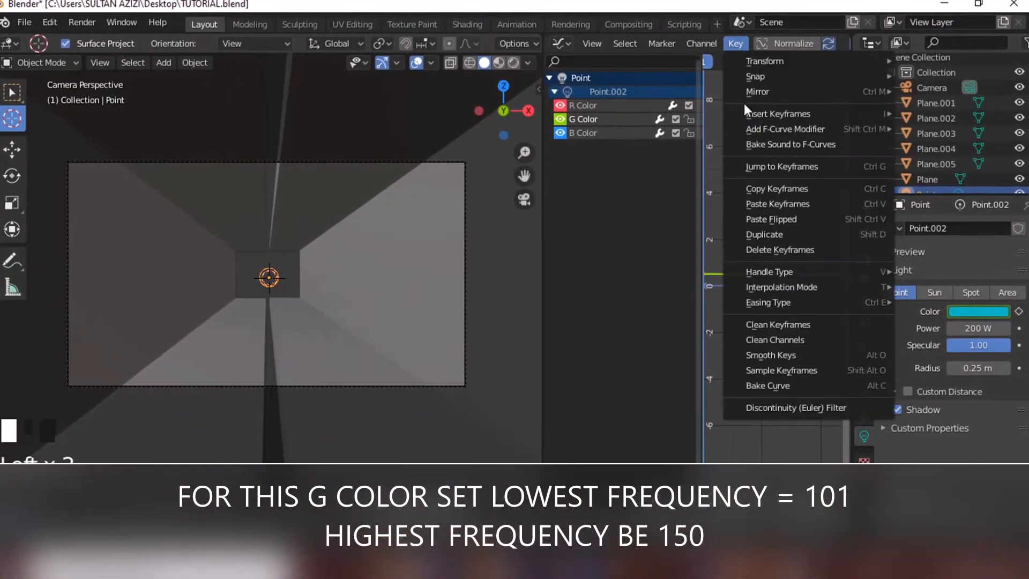
{"action": "left_click", "coordinate": [763, 143]}
{"action": "left_click", "coordinate": [606, 300]}
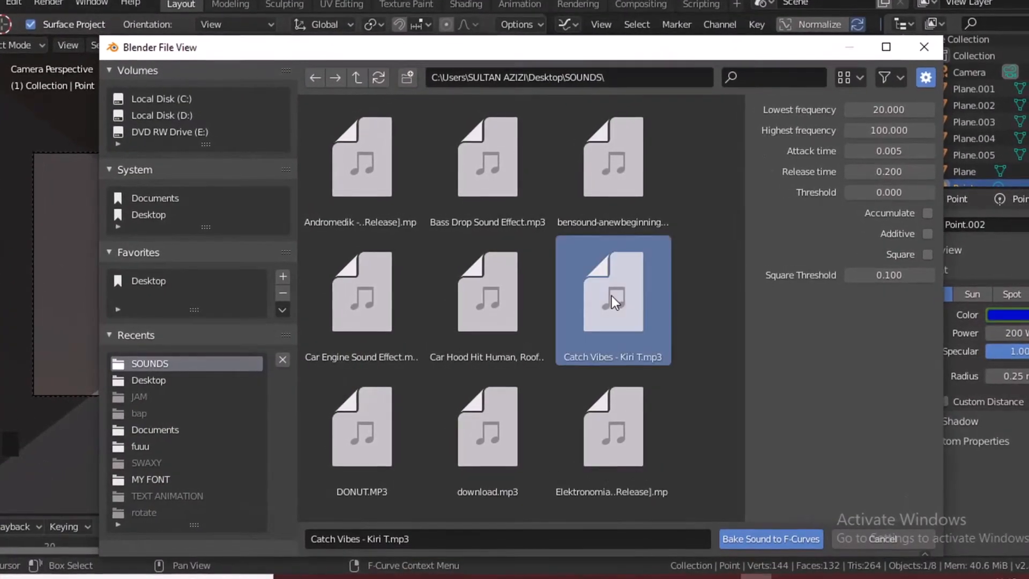
Set the G Color bake's lowest frequency to 101 and highest frequency to 150
{"action": "left_click", "coordinate": [895, 107]}
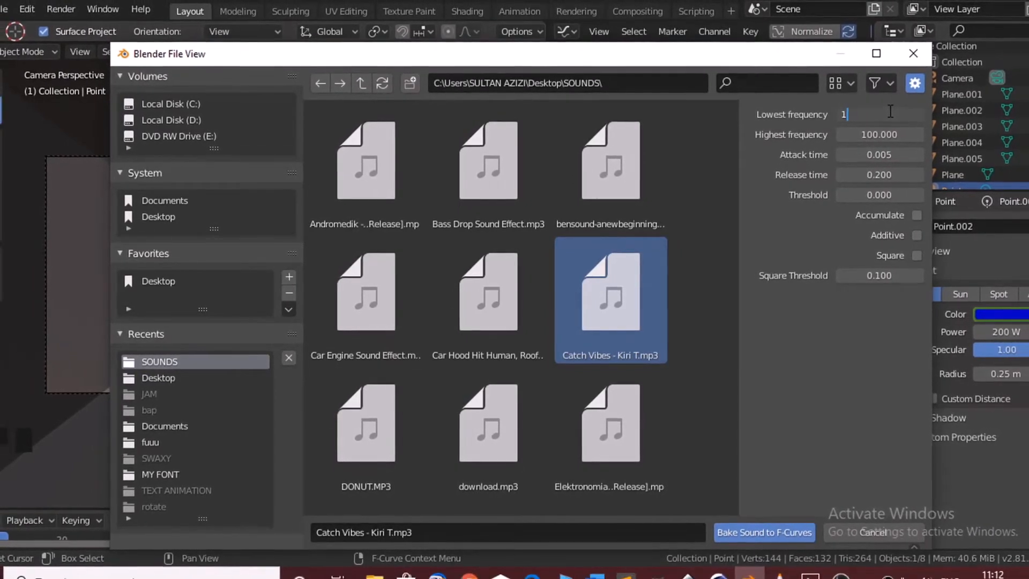
{"action": "type", "text": "101"}
{"action": "key", "text": "Return"}
{"action": "left_click", "coordinate": [882, 136]}
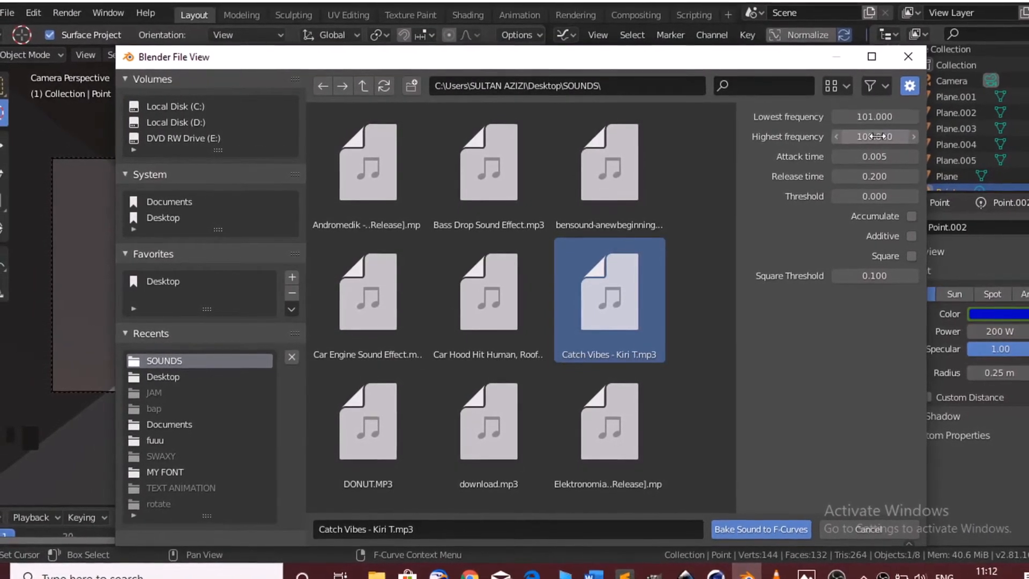
{"action": "type", "text": "150"}
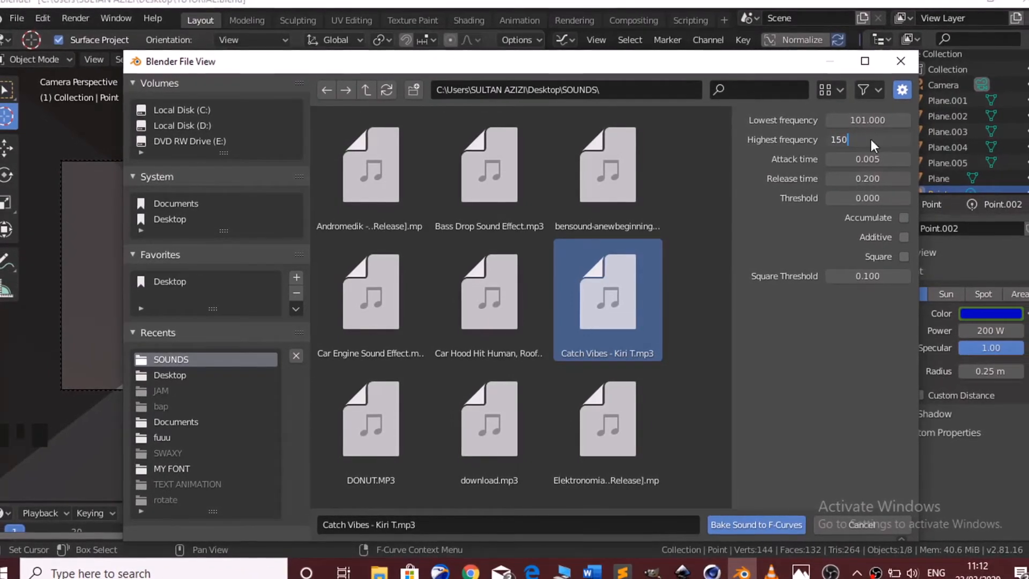
{"action": "key", "text": "Return"}
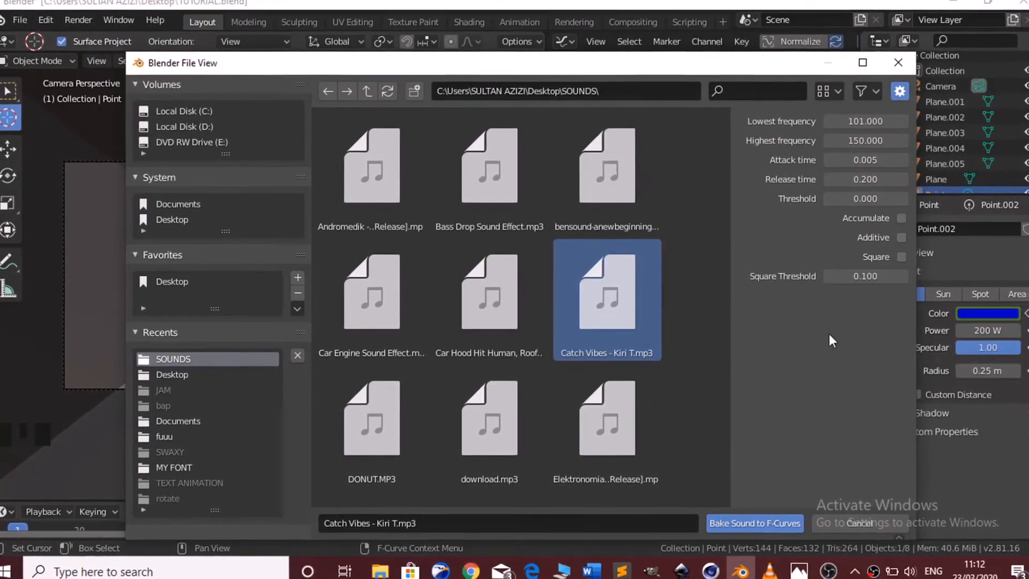
Bake the sound to the light's G Color curve with the frequency range already entered
{"action": "left_click", "coordinate": [757, 522]}
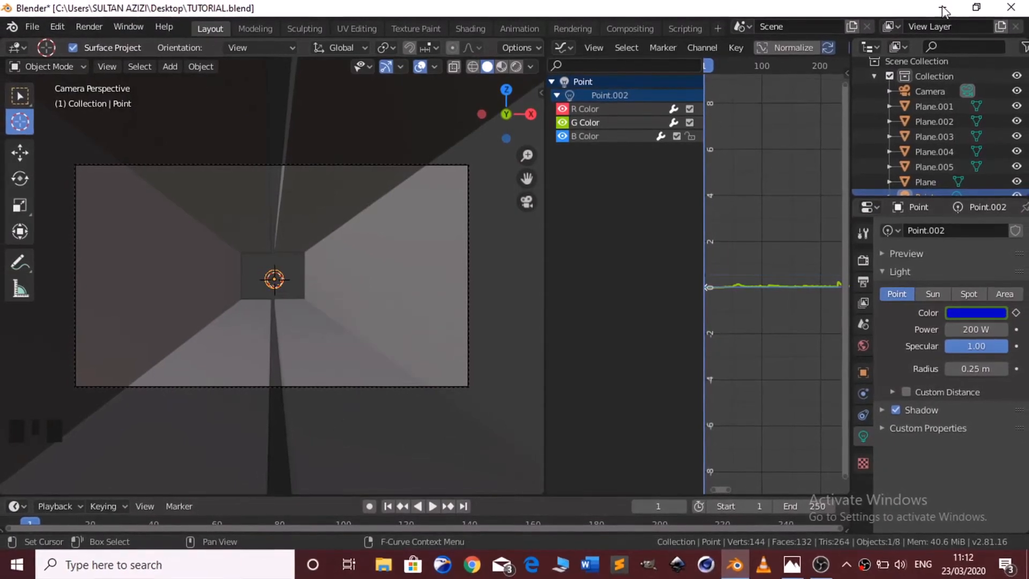
Bake Catch Vibes - Kiri T.mp3 to the light's B Color curve with lowest frequency 151 and highest frequency 200
{"action": "left_click", "coordinate": [586, 135]}
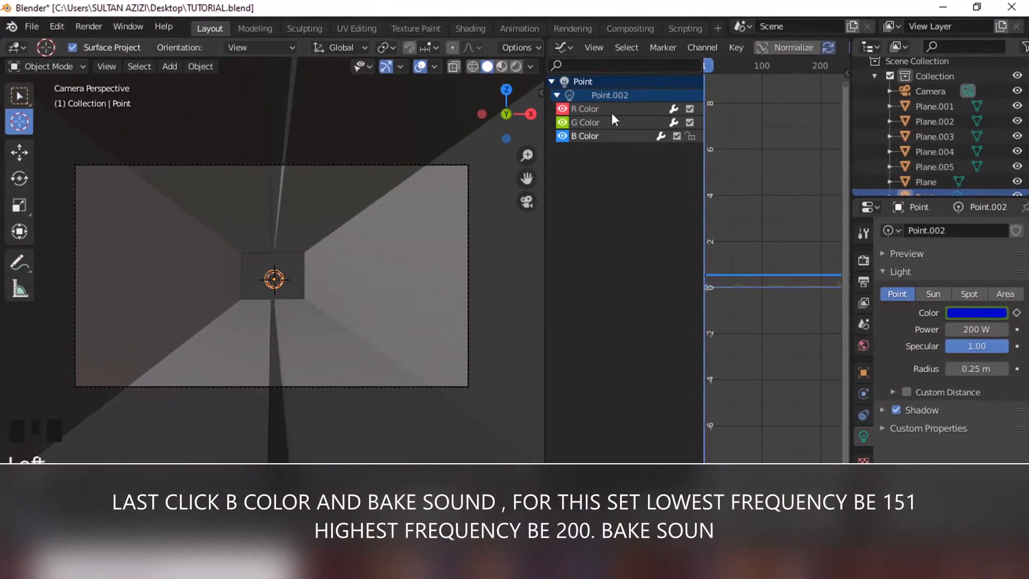
{"action": "left_click", "coordinate": [738, 47]}
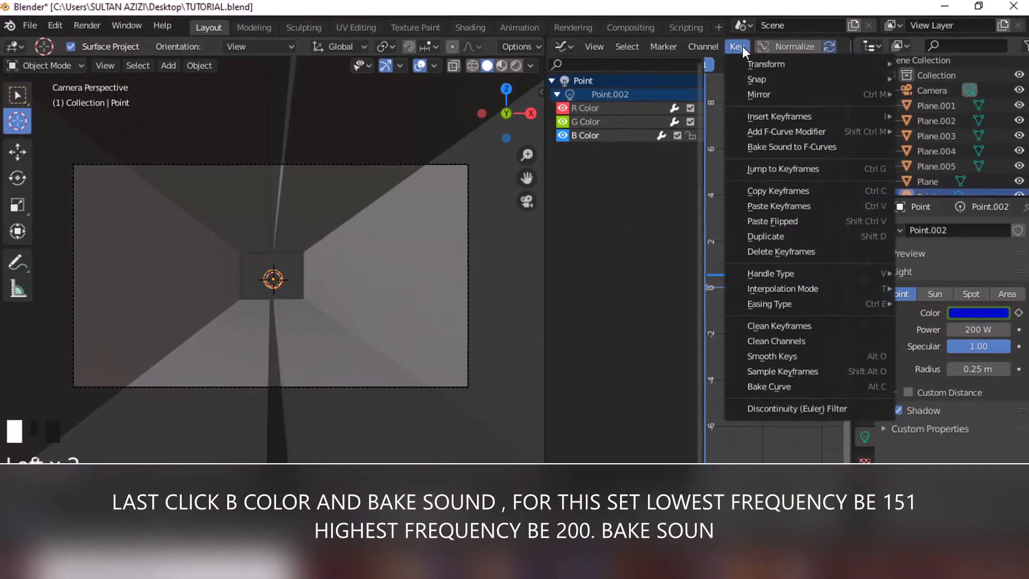
{"action": "left_click", "coordinate": [787, 152]}
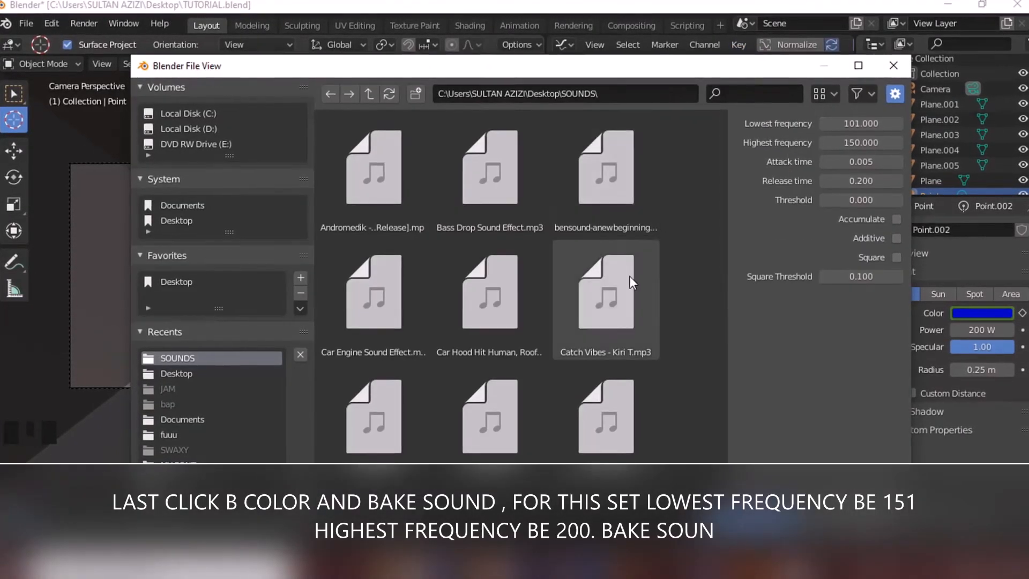
{"action": "left_click", "coordinate": [616, 284]}
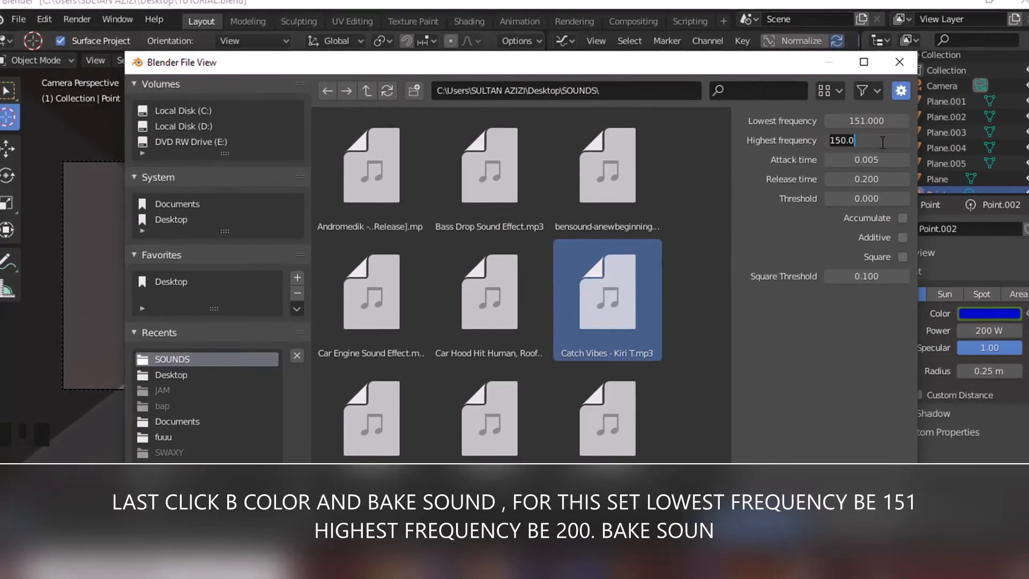
{"action": "key", "text": "Return"}
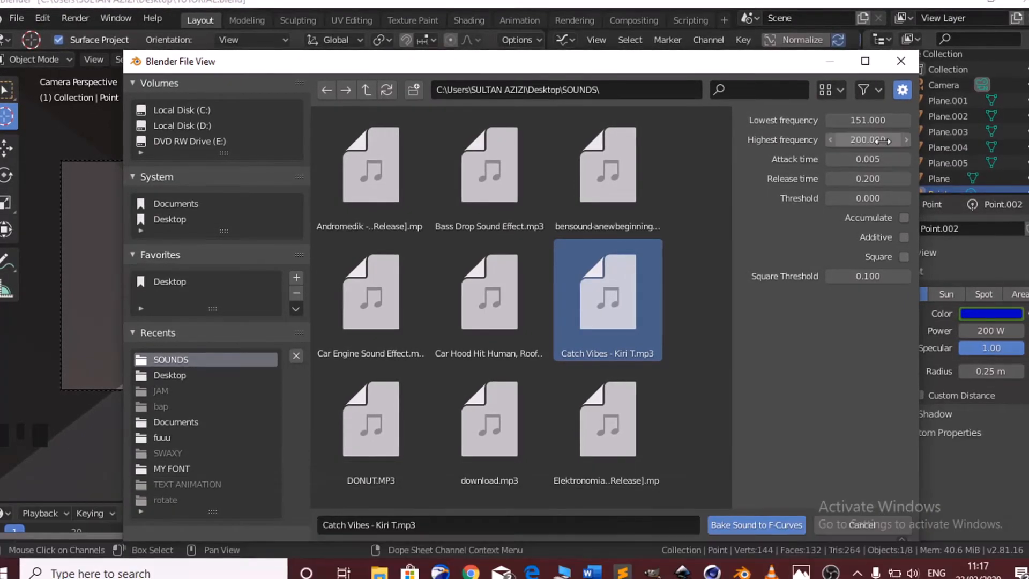
{"action": "left_click", "coordinate": [769, 522]}
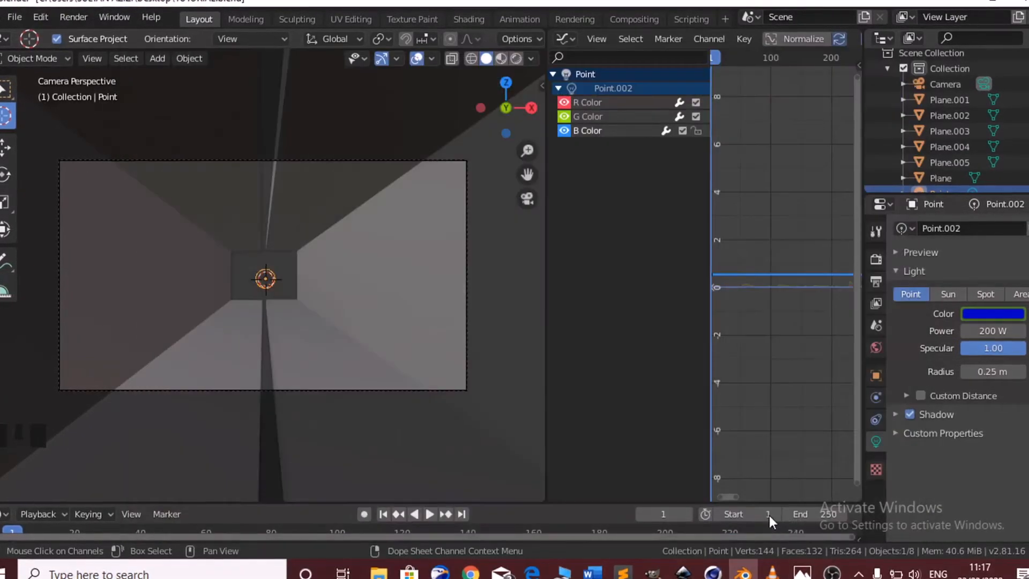
Set the 3D viewport to Rendered shading and change the Graph Editor area to the Video Sequencer
{"action": "key", "text": "z"}
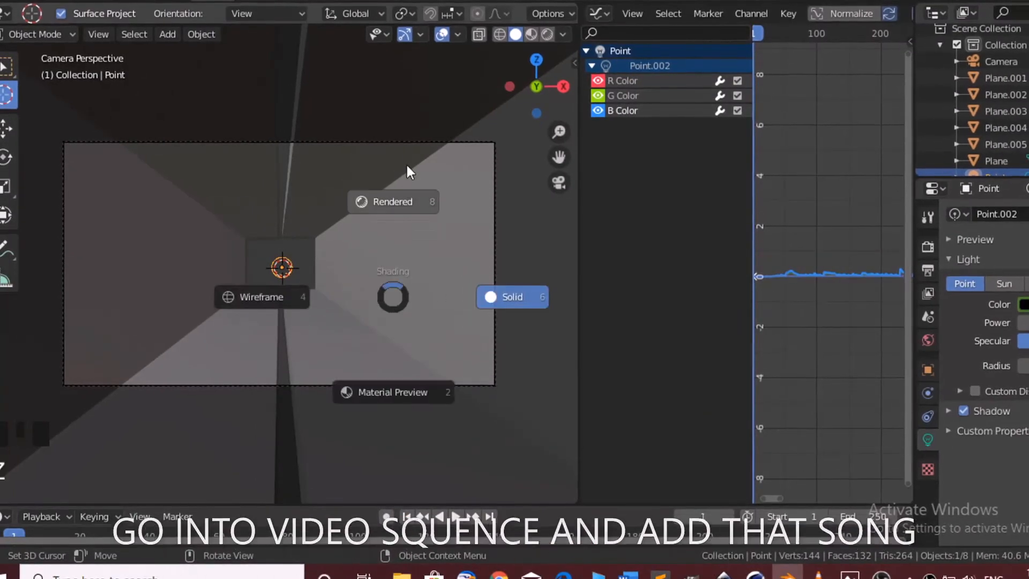
{"action": "left_click", "coordinate": [409, 205]}
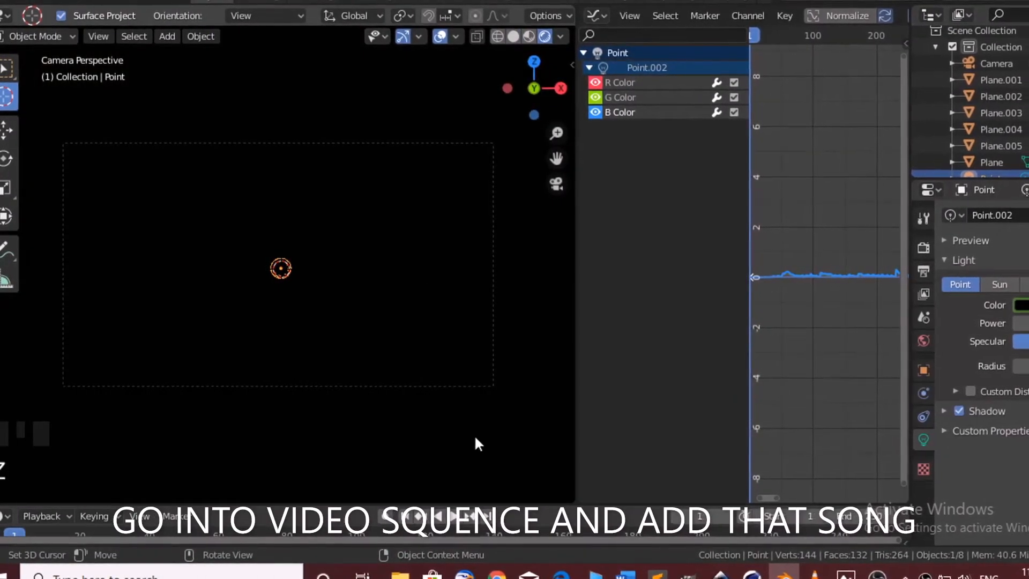
{"action": "left_click", "coordinate": [596, 15]}
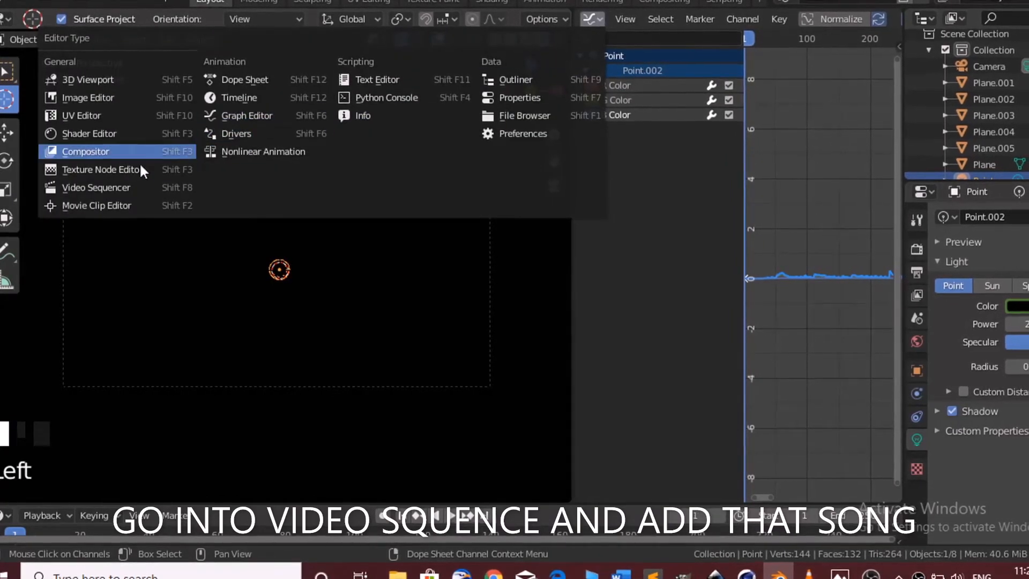
{"action": "left_click", "coordinate": [139, 169]}
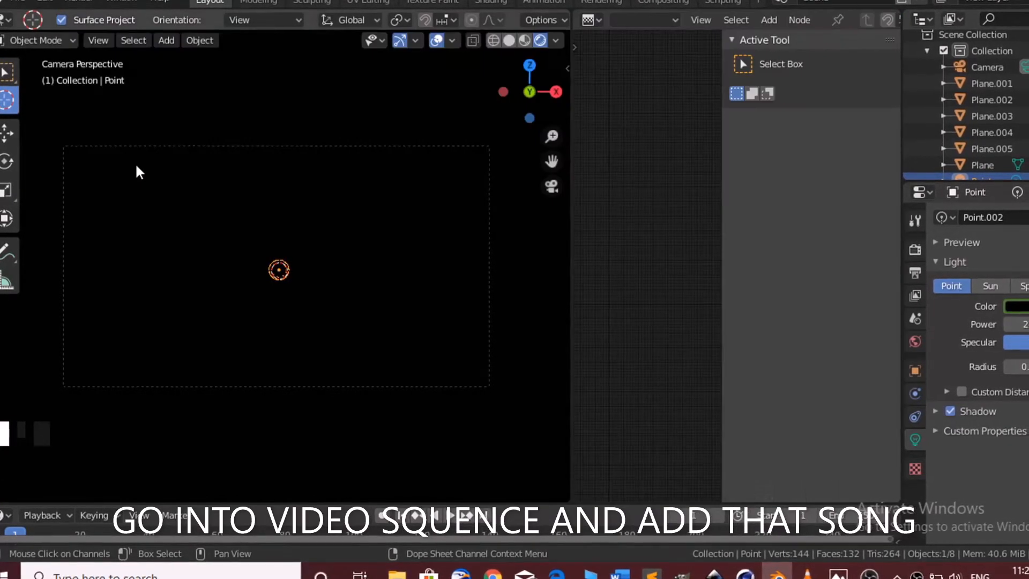
{"action": "left_click", "coordinate": [588, 21]}
{"action": "left_click", "coordinate": [123, 193]}
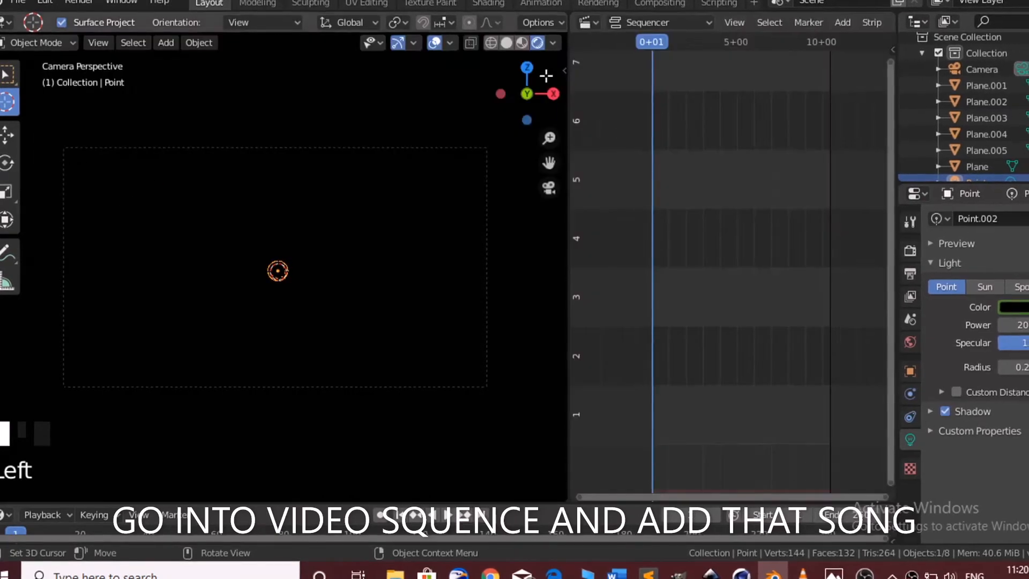
Add Catch Vibes - Kiri T.mp3 as a sound strip at frame 1 in the sequencer and play the animation
{"action": "left_click", "coordinate": [832, 25]}
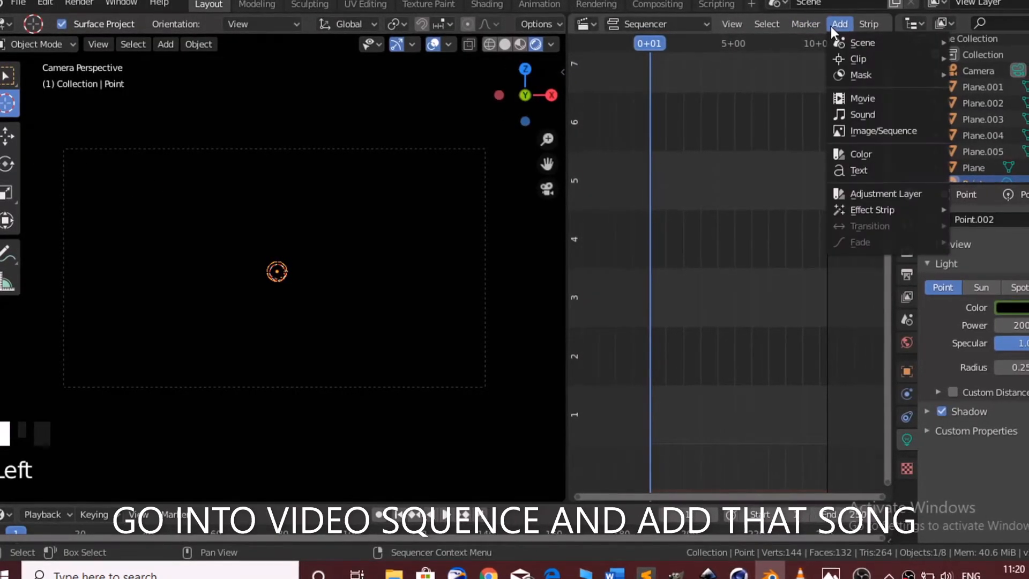
{"action": "left_click", "coordinate": [845, 114]}
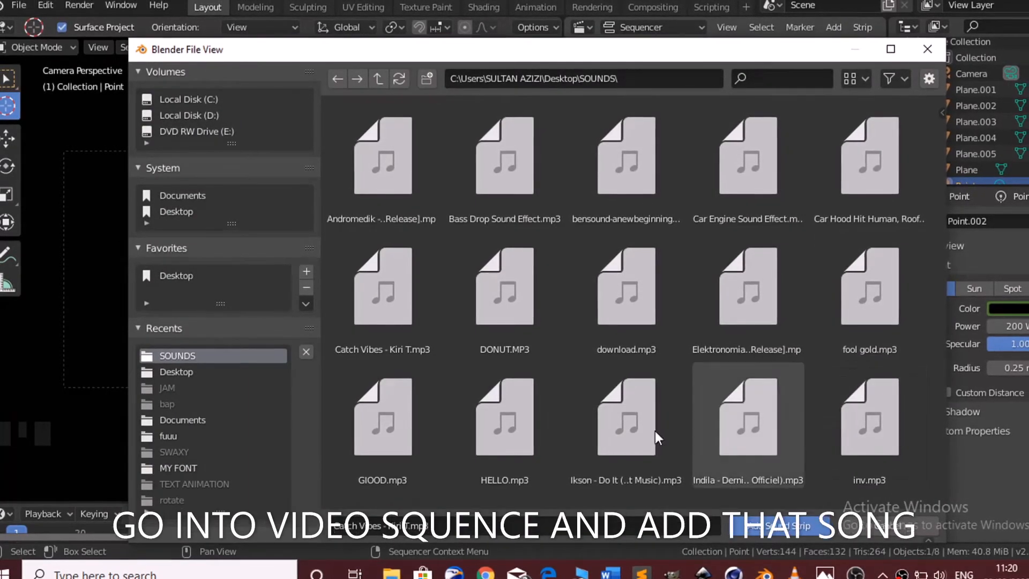
{"action": "left_click", "coordinate": [408, 342]}
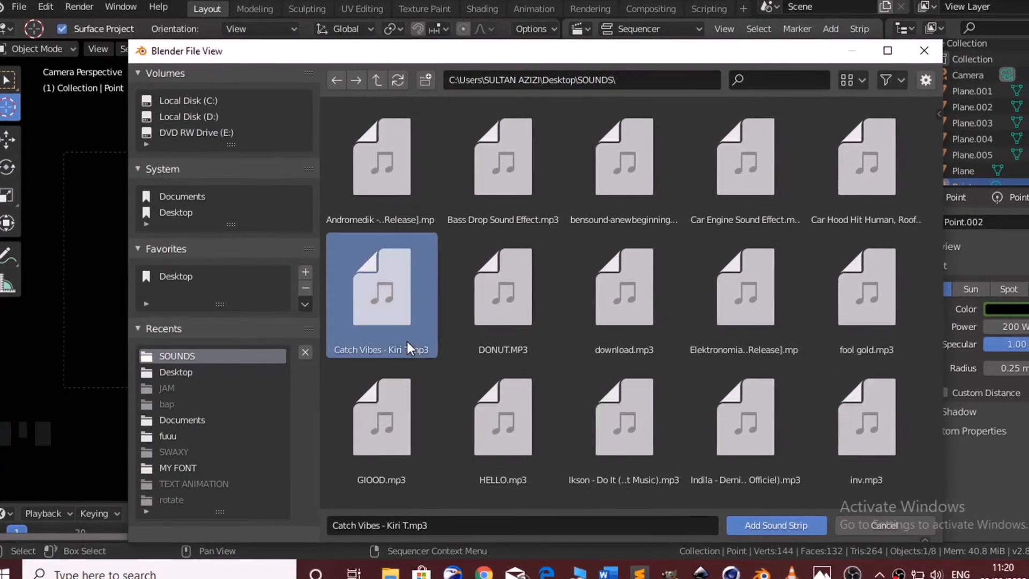
{"action": "left_click", "coordinate": [745, 521]}
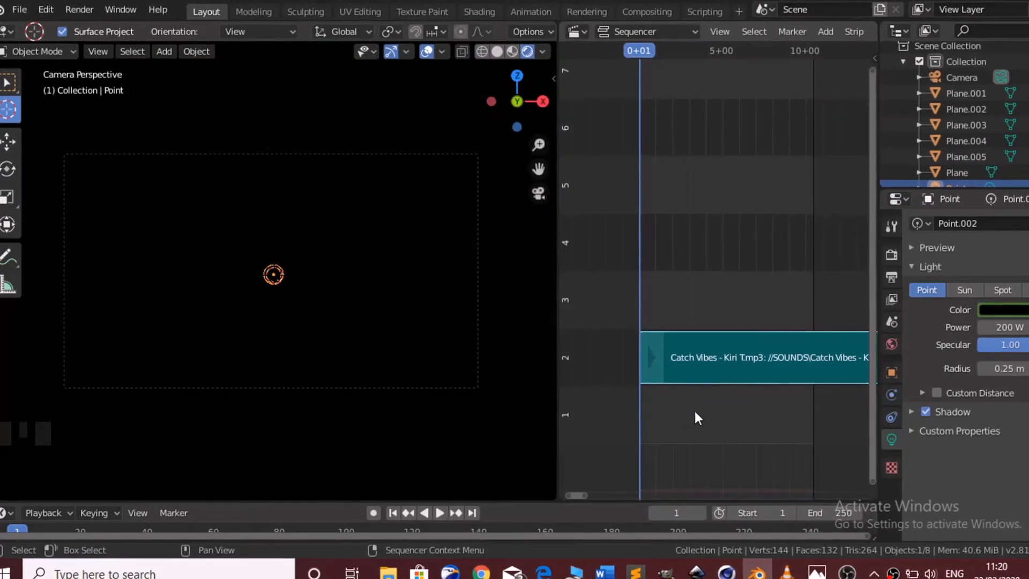
{"action": "left_click", "coordinate": [439, 514]}
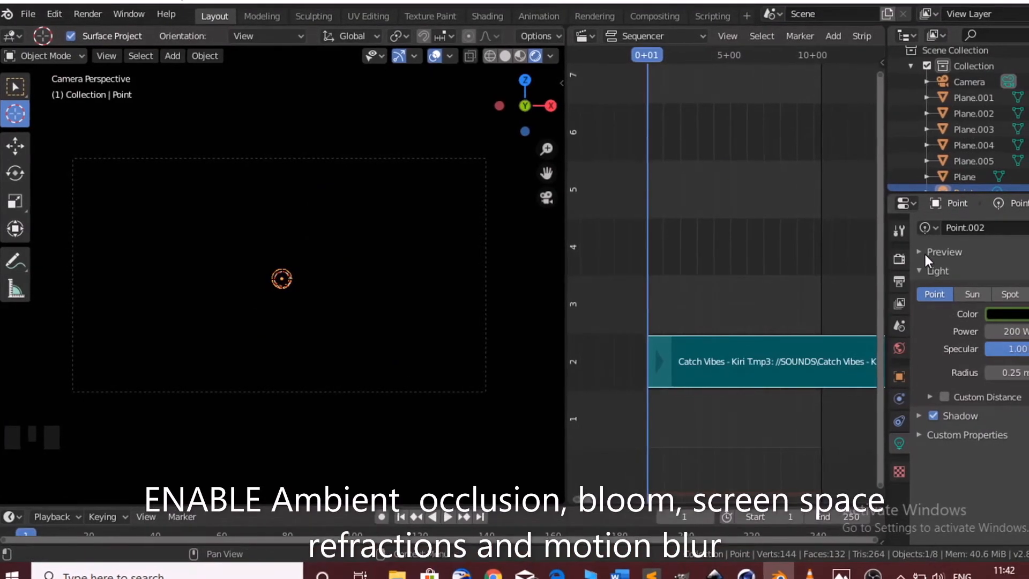
Enable Ambient Occlusion and Bloom in the scene's render settings
{"action": "left_click", "coordinate": [900, 259]}
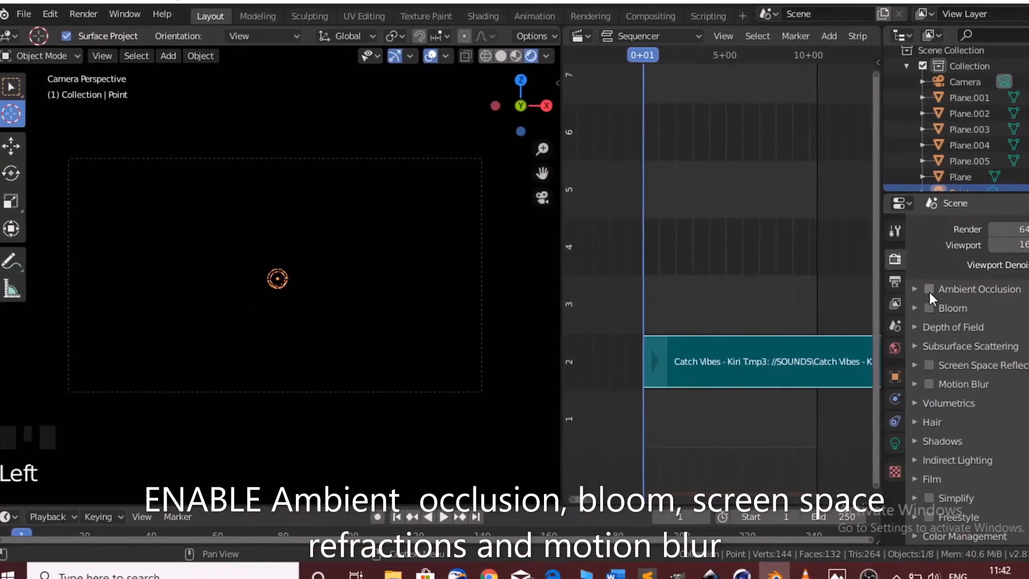
{"action": "left_click", "coordinate": [930, 290]}
{"action": "left_click", "coordinate": [931, 308]}
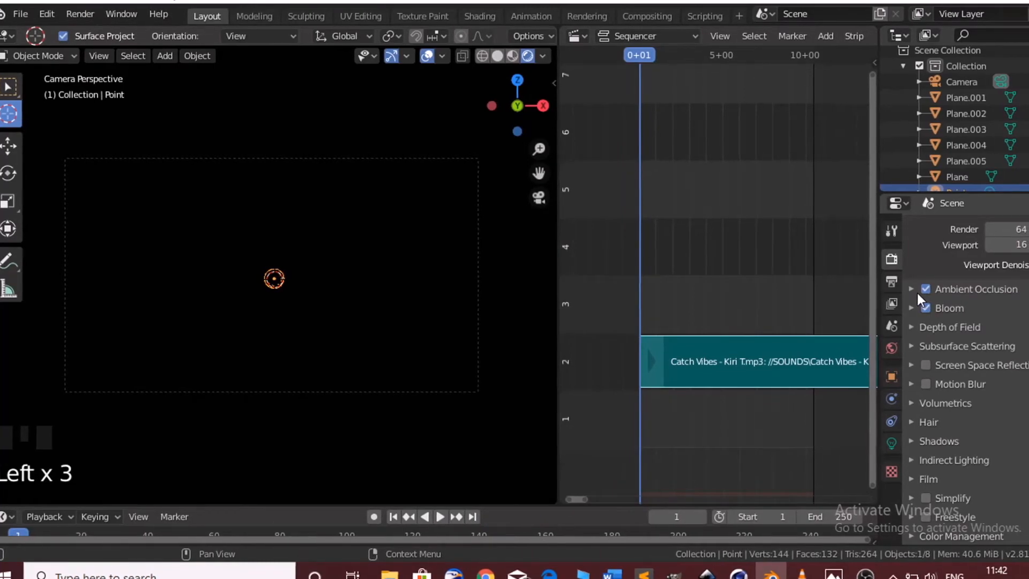
Set the Ambient Occlusion distance to 1 m
{"action": "left_click", "coordinate": [914, 290]}
{"action": "left_click", "coordinate": [993, 310]}
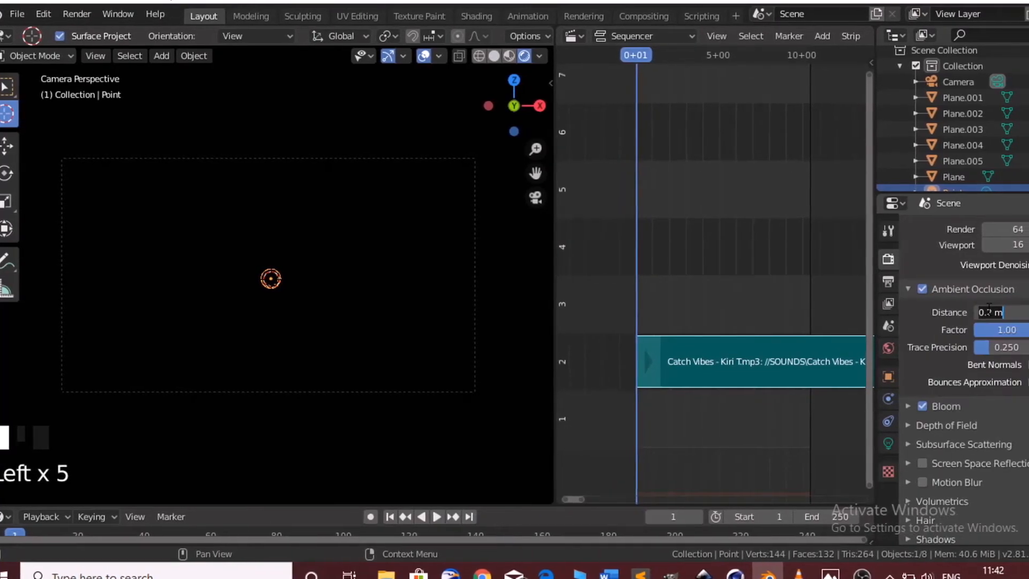
{"action": "type", "text": "1"}
{"action": "key", "text": "Return"}
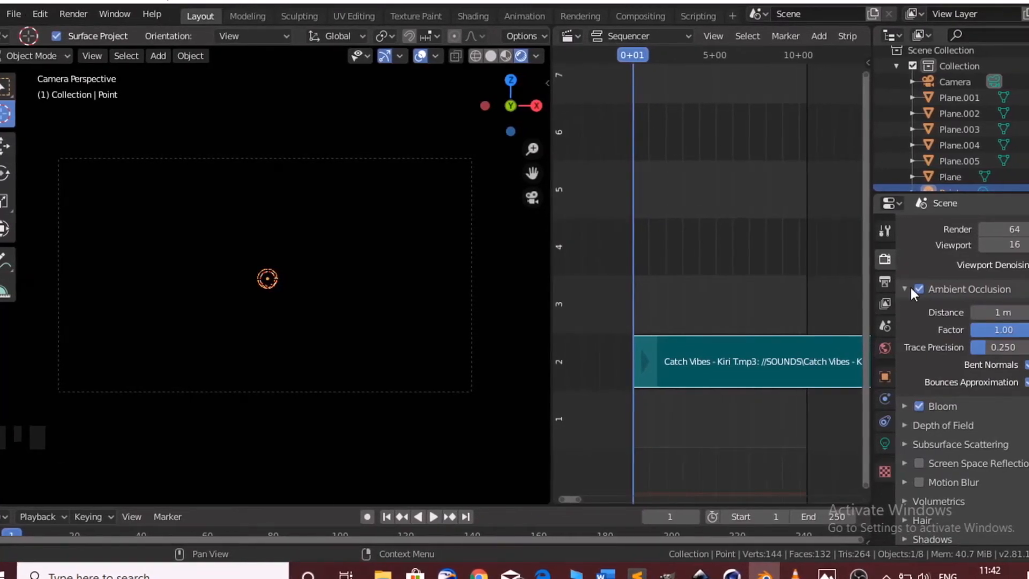
{"action": "left_click", "coordinate": [911, 288]}
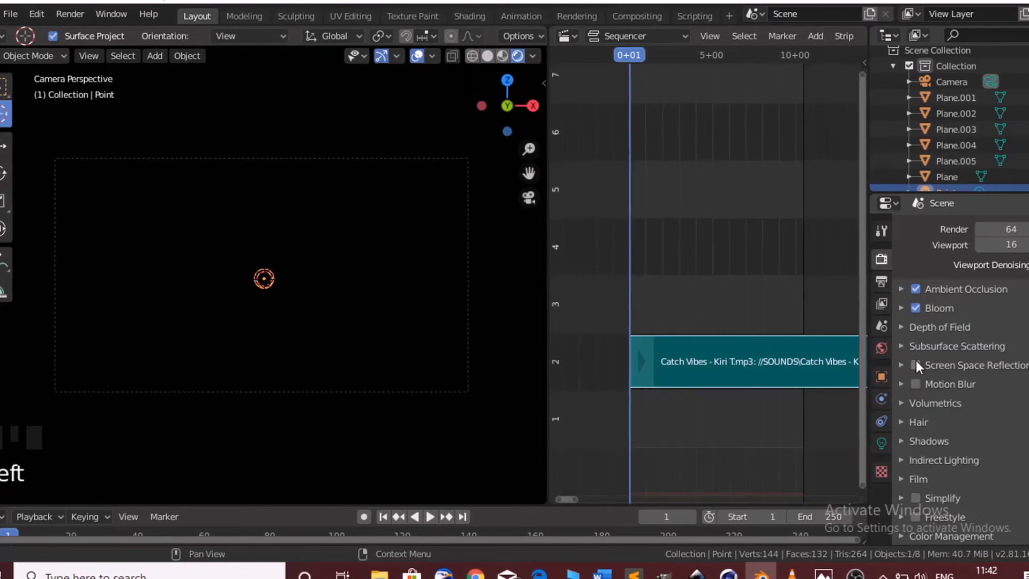
Enable Screen Space Reflections and Motion Blur for the render
{"action": "left_click", "coordinate": [913, 384]}
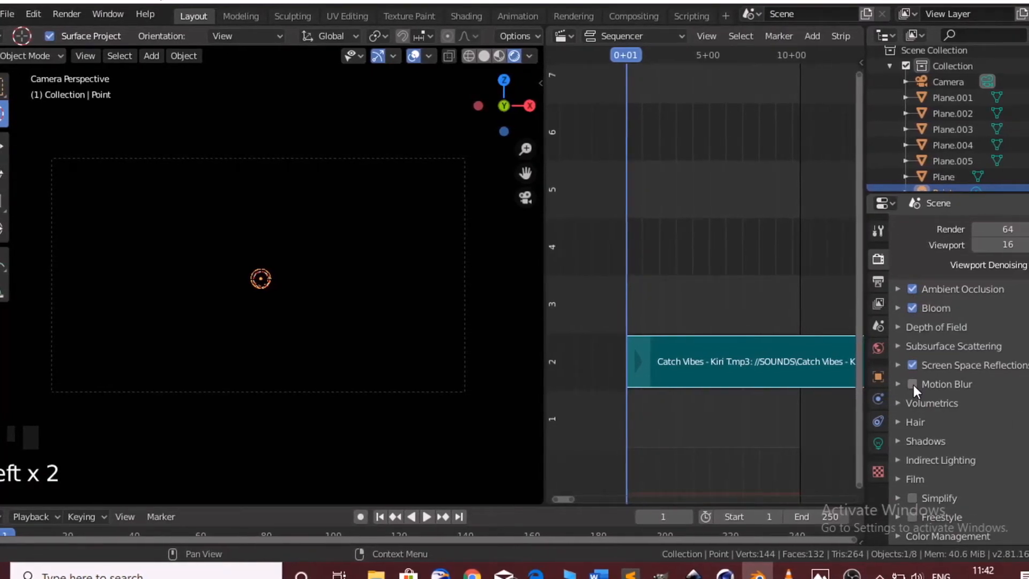
{"action": "left_click", "coordinate": [913, 364]}
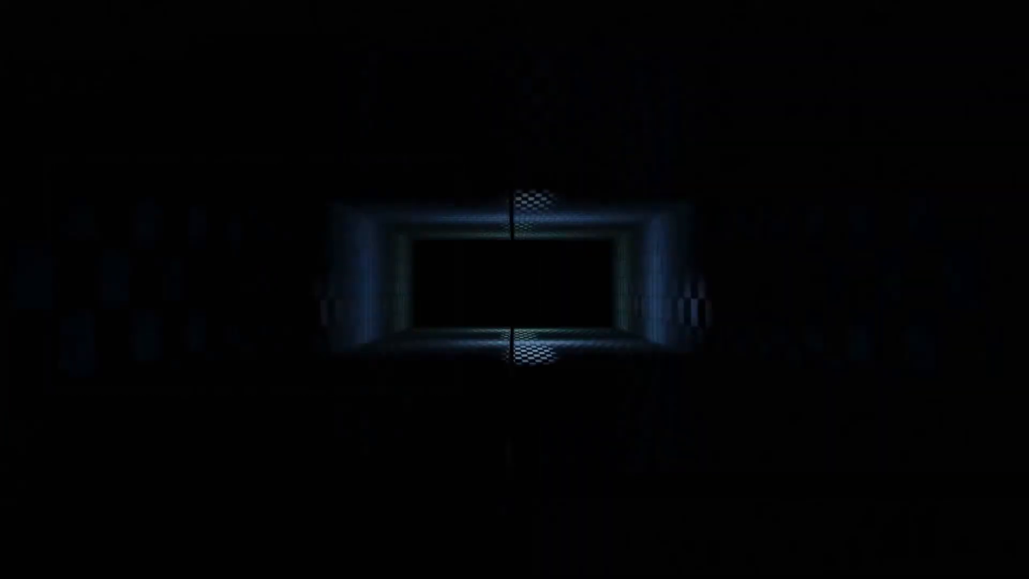